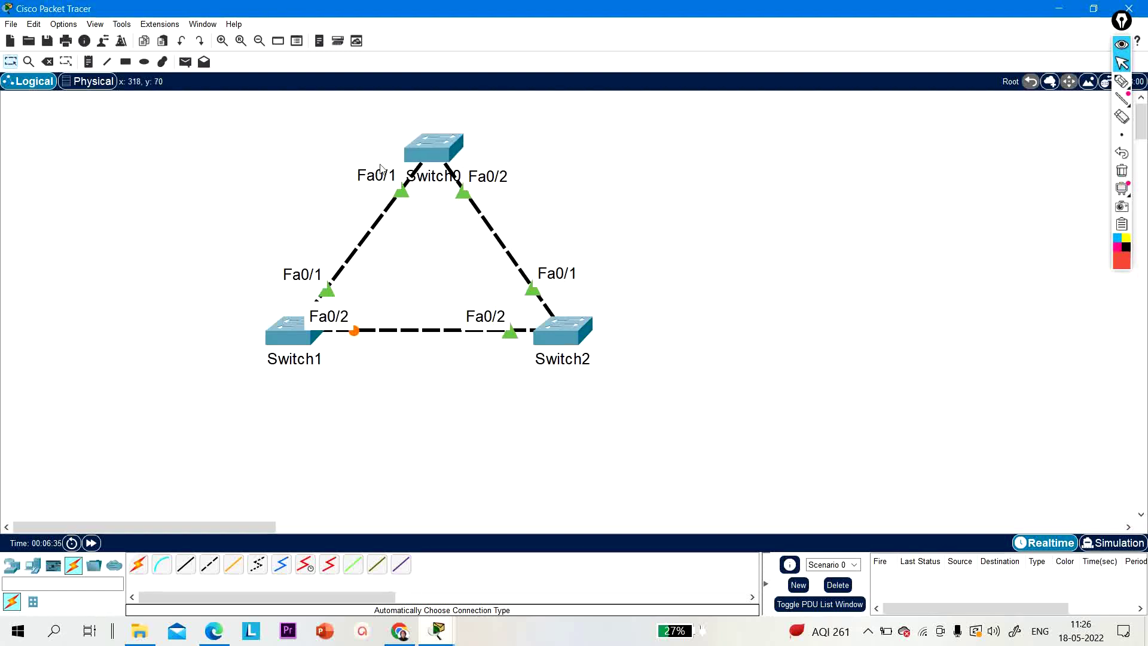
- Open Switch0's device window on its CLI tab from the triangle topology
mouse_move(438, 154)
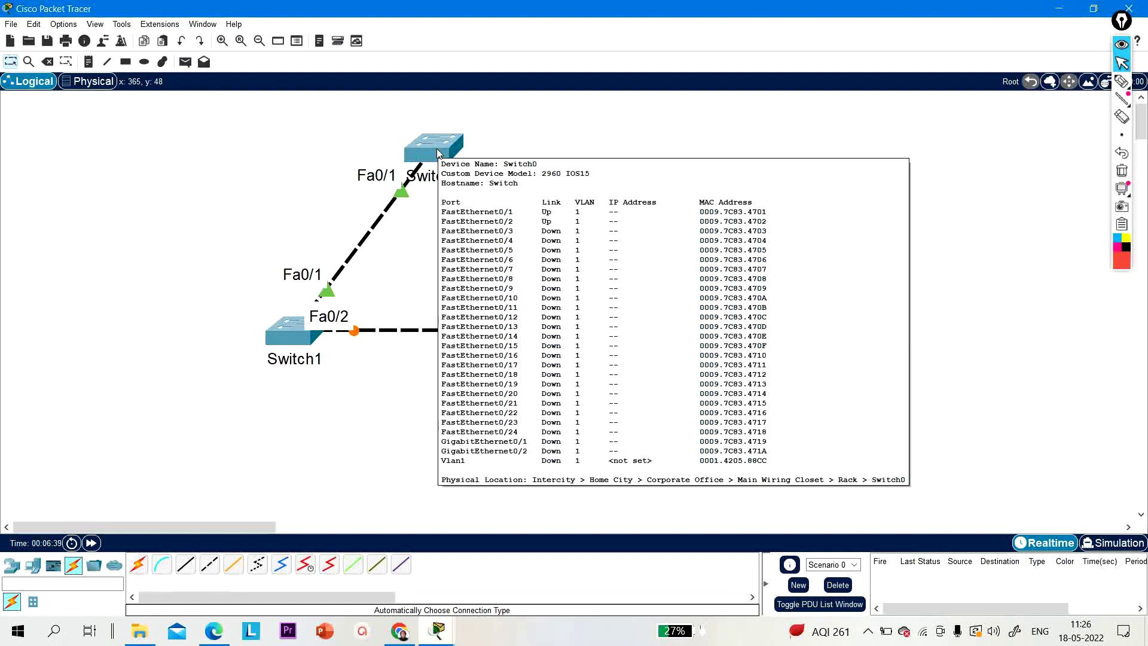
click(438, 154)
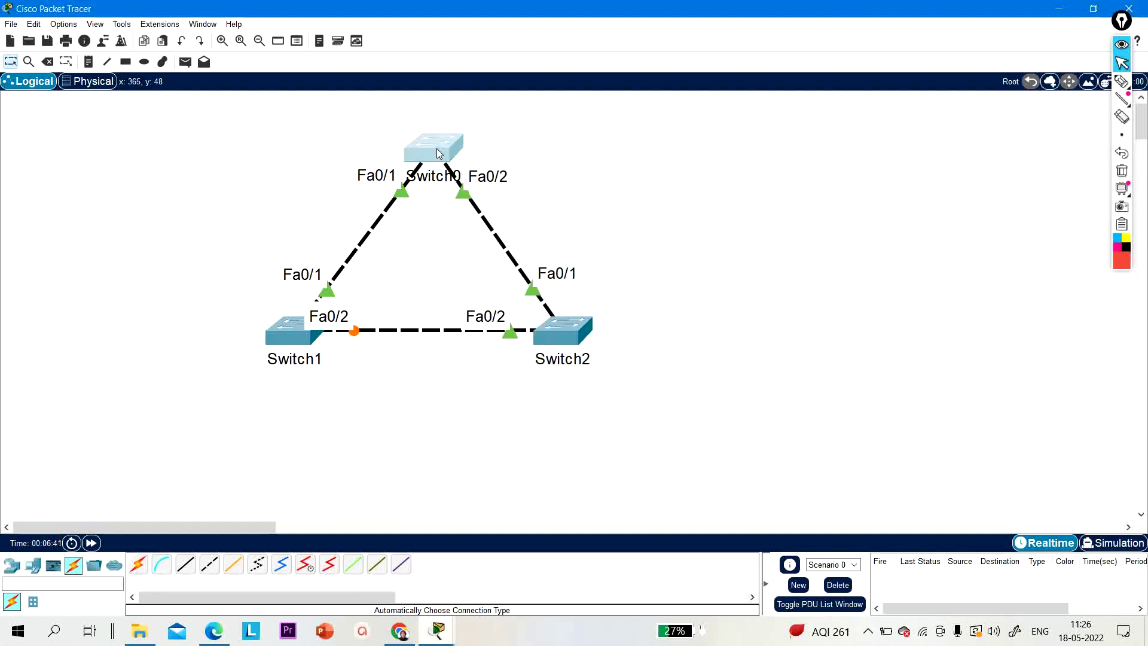
- Run 'show spanning-tree summary' in the maximized Switch0 console and highlight the pvst mode line
key(Return)
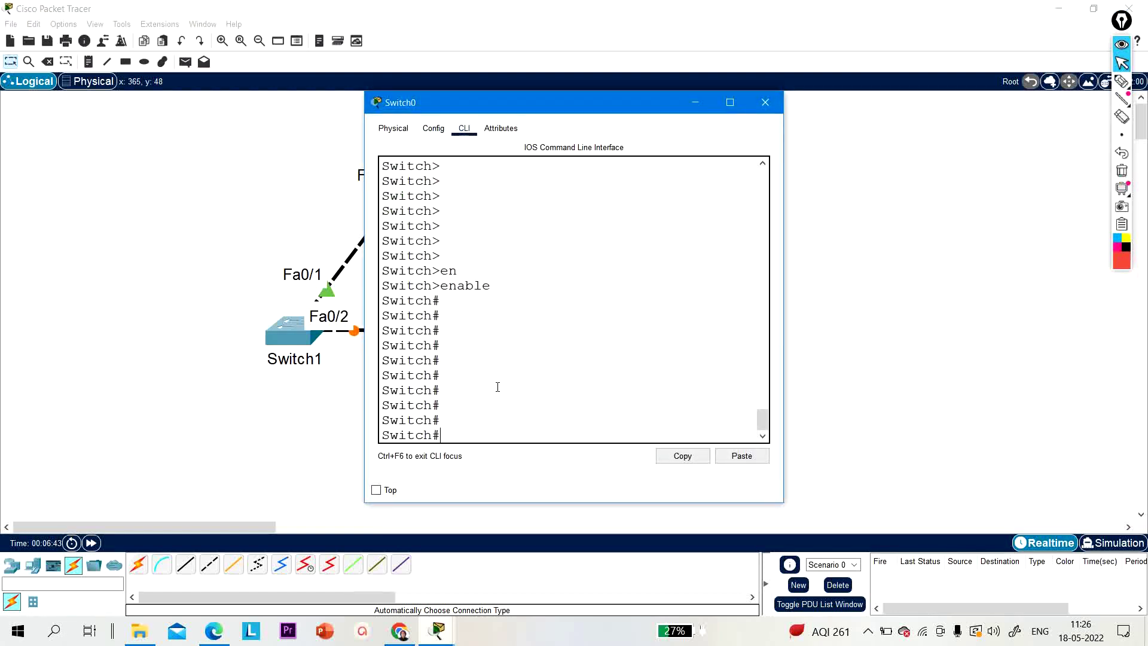
click(729, 103)
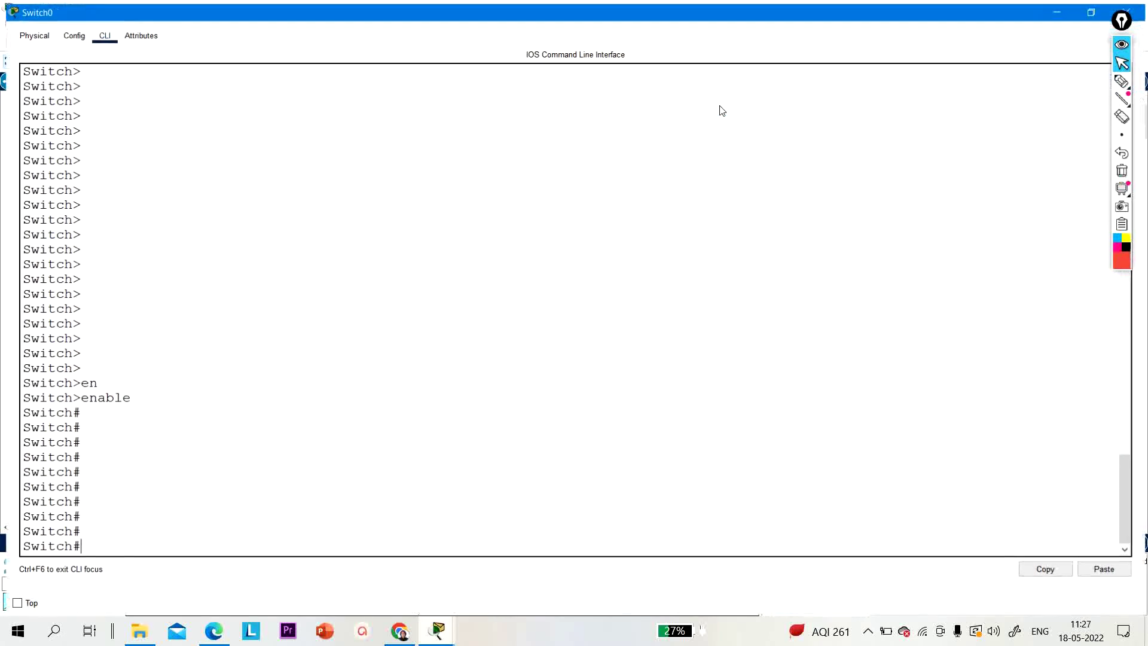
text(sh)
key(Tab)
text(sp)
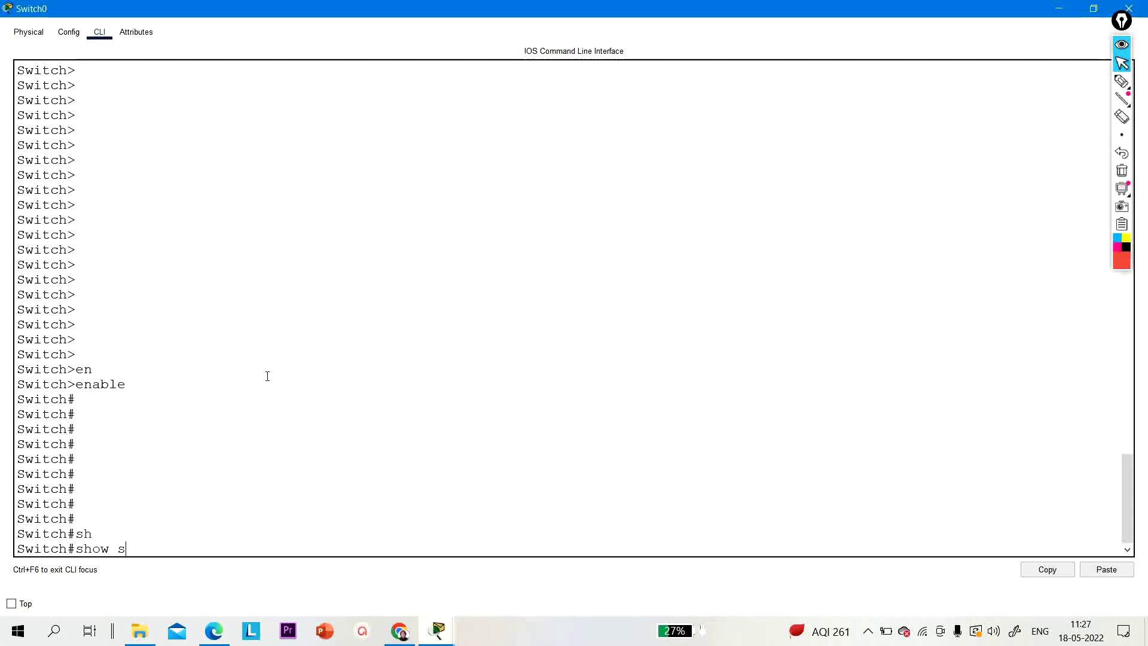
key(Tab)
text(su)
key(Tab)
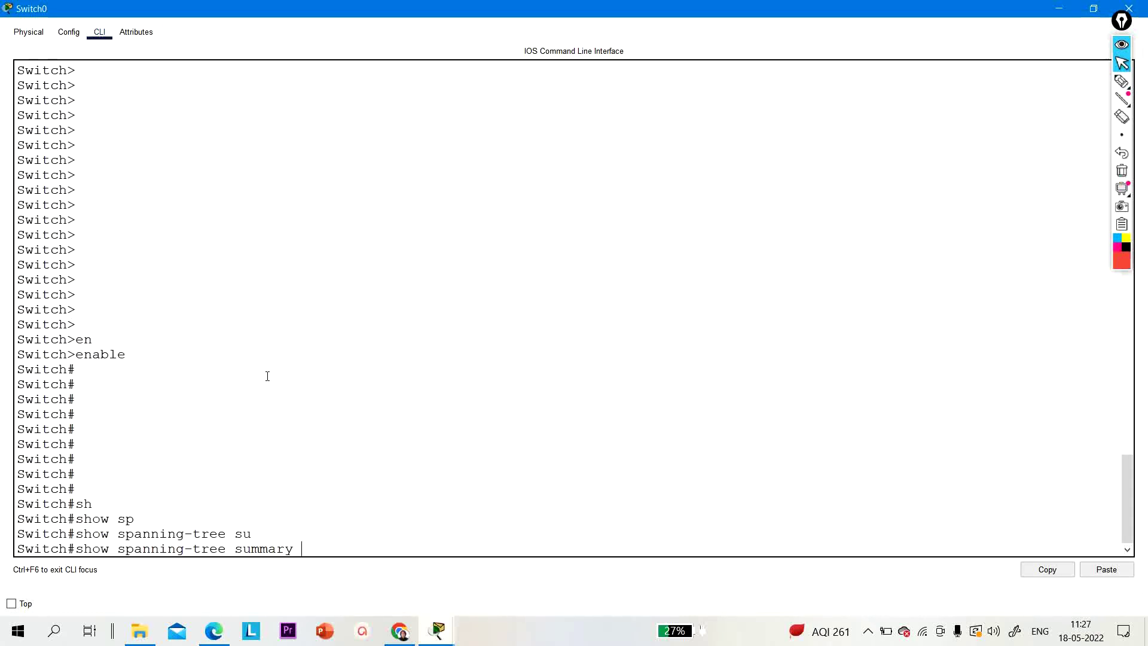
key(Return)
key(Return)
key(Return)
key(Return)
key(Return)
key(Return)
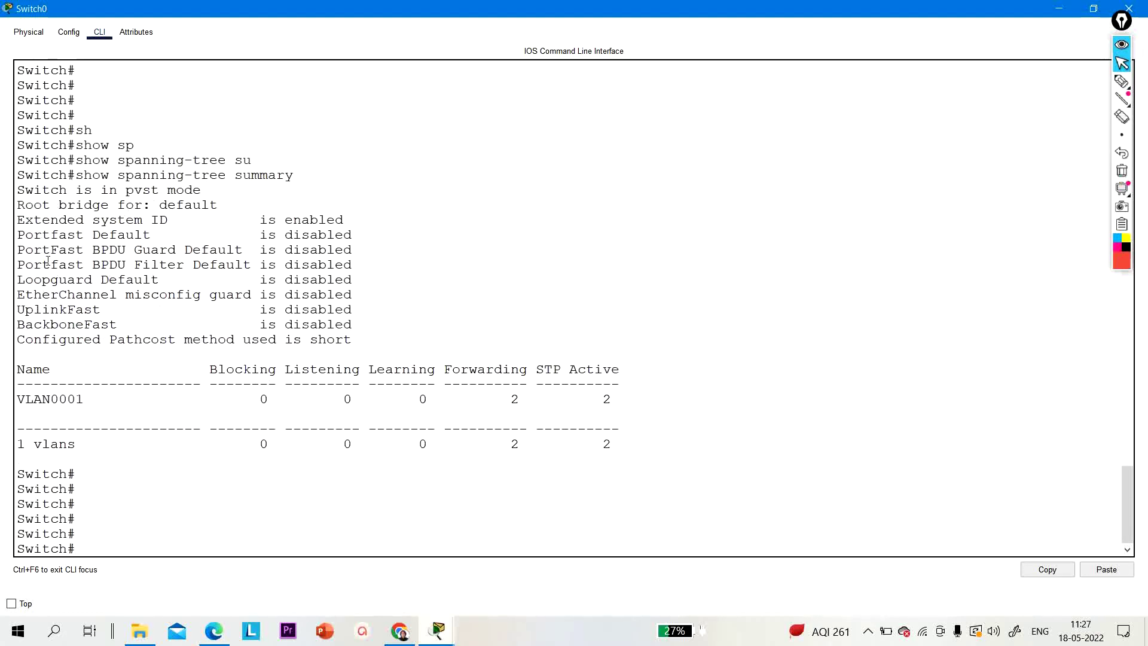
drag(24, 190, 221, 194)
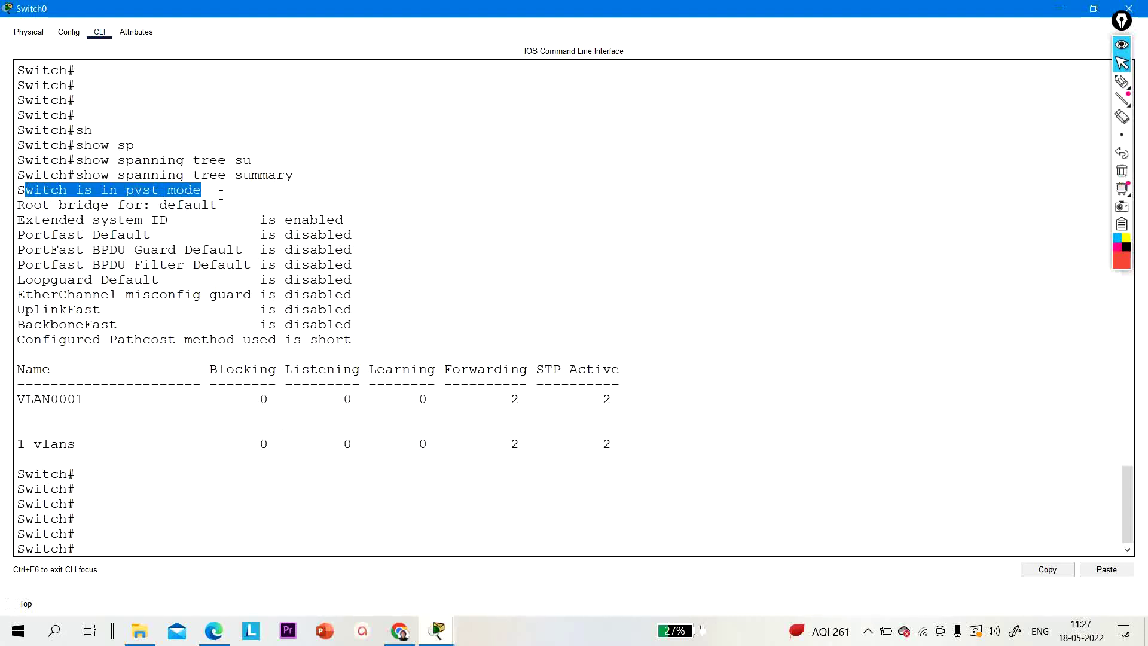
- Reopen Switch0's console maximized and enter privileged mode with 'enable'
click(1059, 10)
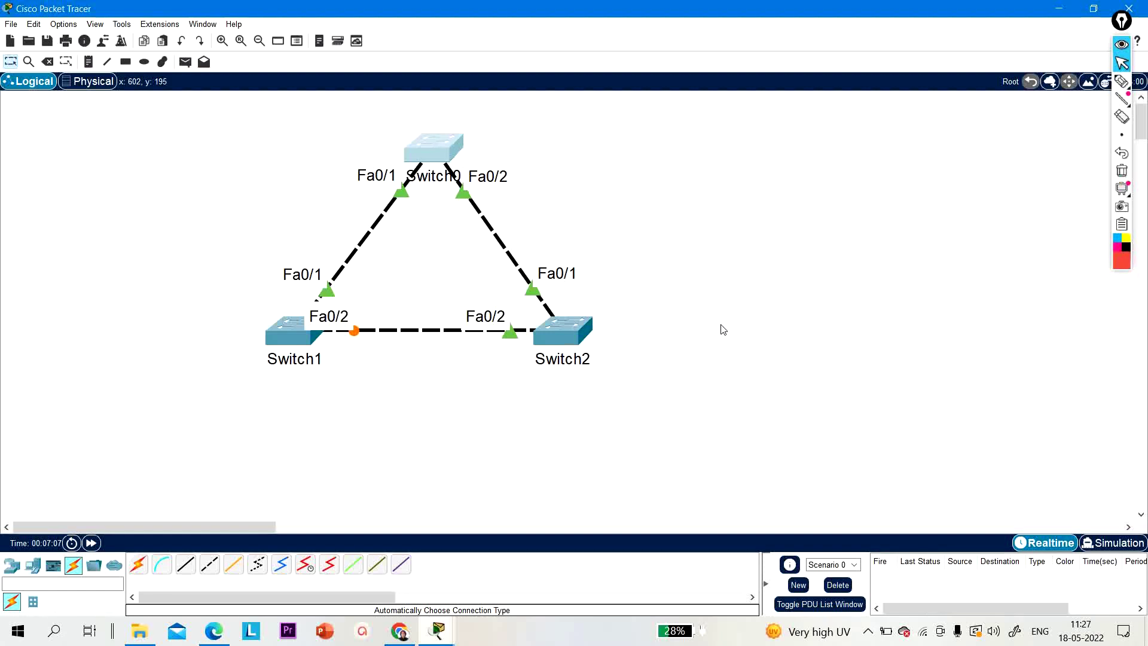
click(432, 150)
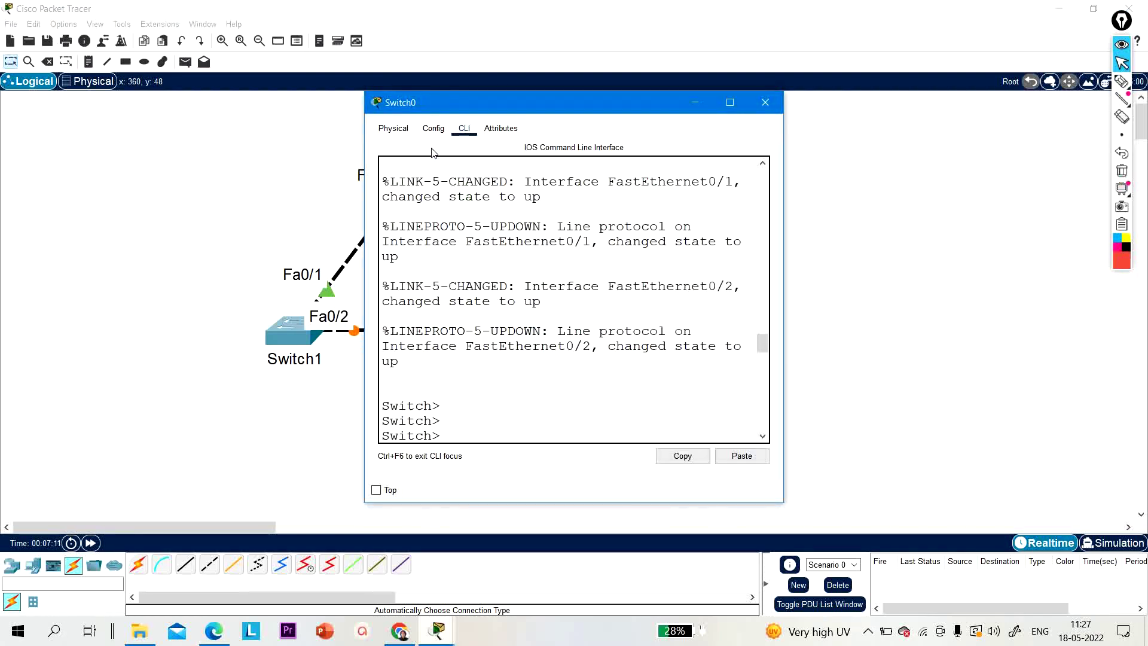
click(730, 103)
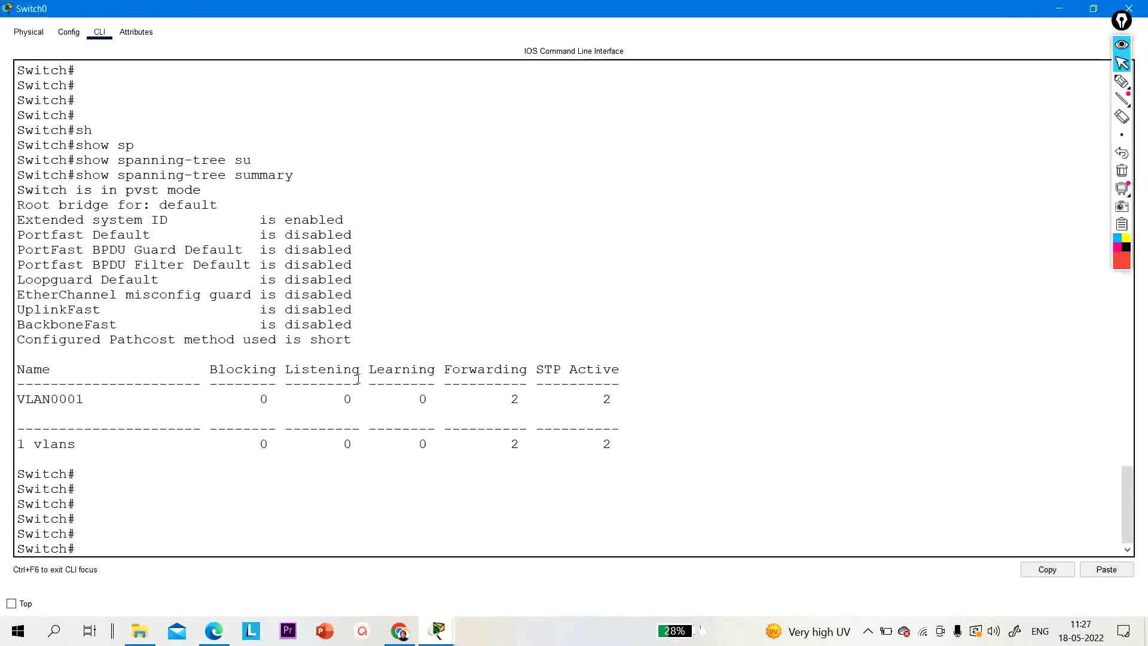
key(Return)
key(Return)
text(en)
key(Tab)
key(Return)
key(Return)
key(Return)
key(Return)
key(Return)
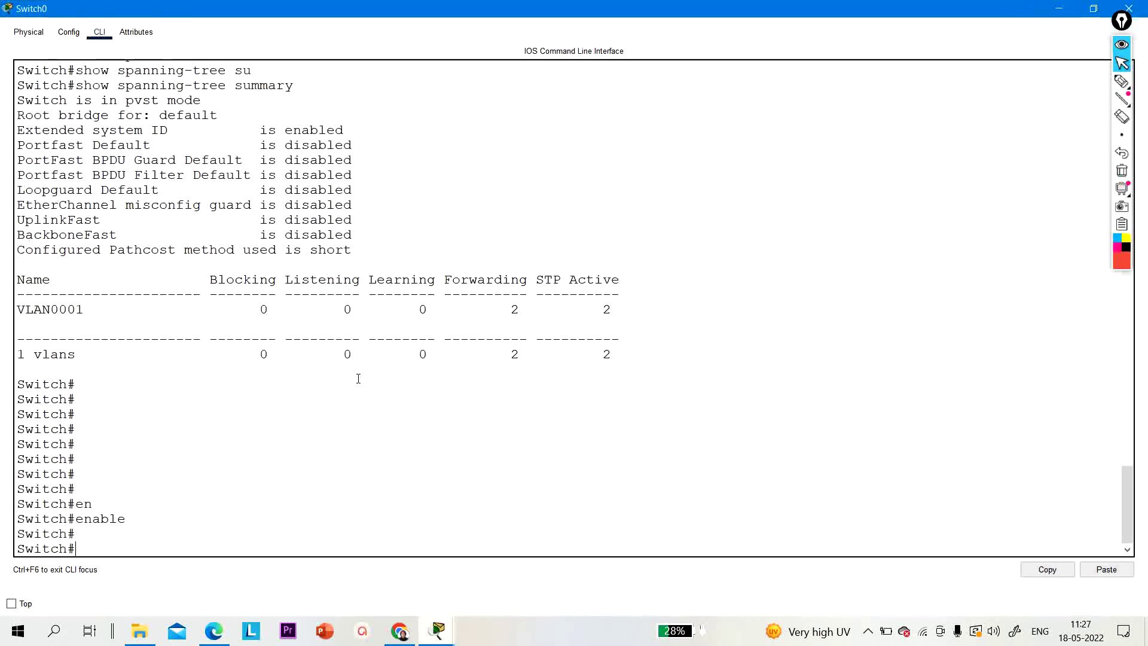
- Run 'show spanning-tree' and highlight the Fa0/1 and Fa0/2 rows and Root ID lines
text(sh)
key(Tab)
text(sp)
key(Tab)
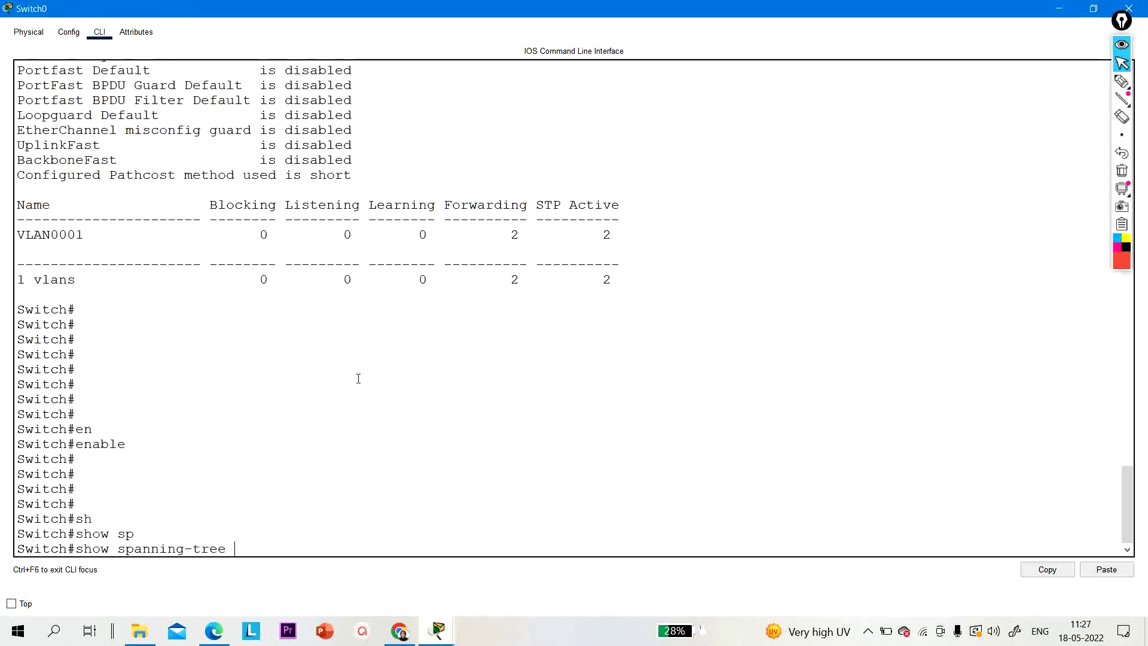
key(Return)
key(Return)
key(Return)
key(Return)
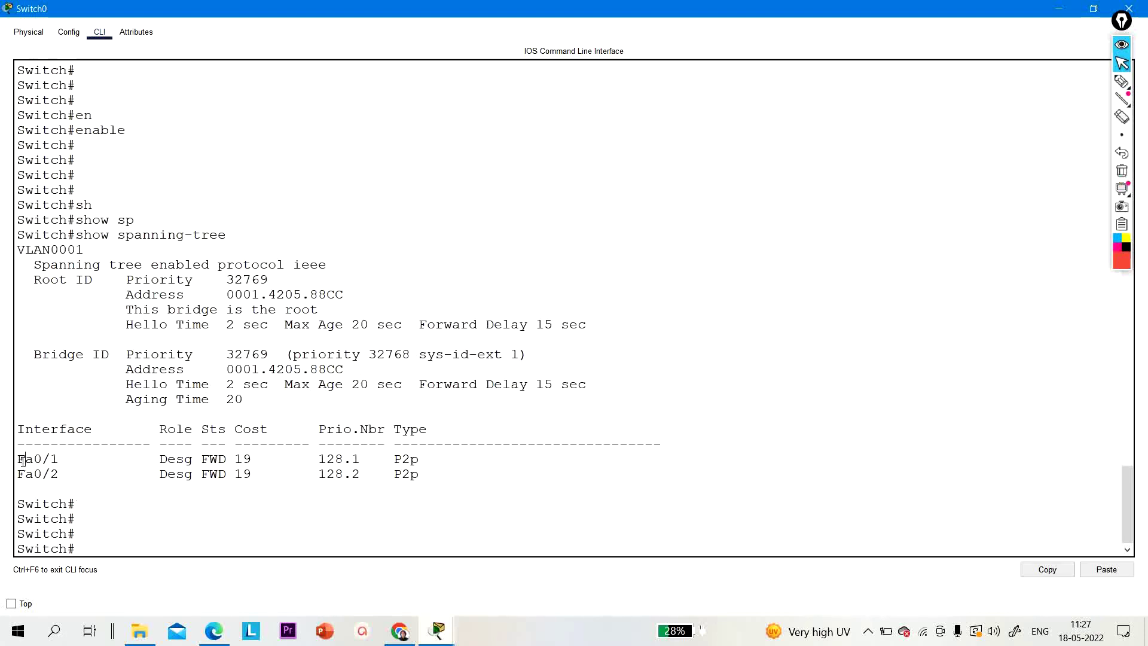
drag(25, 459, 504, 475)
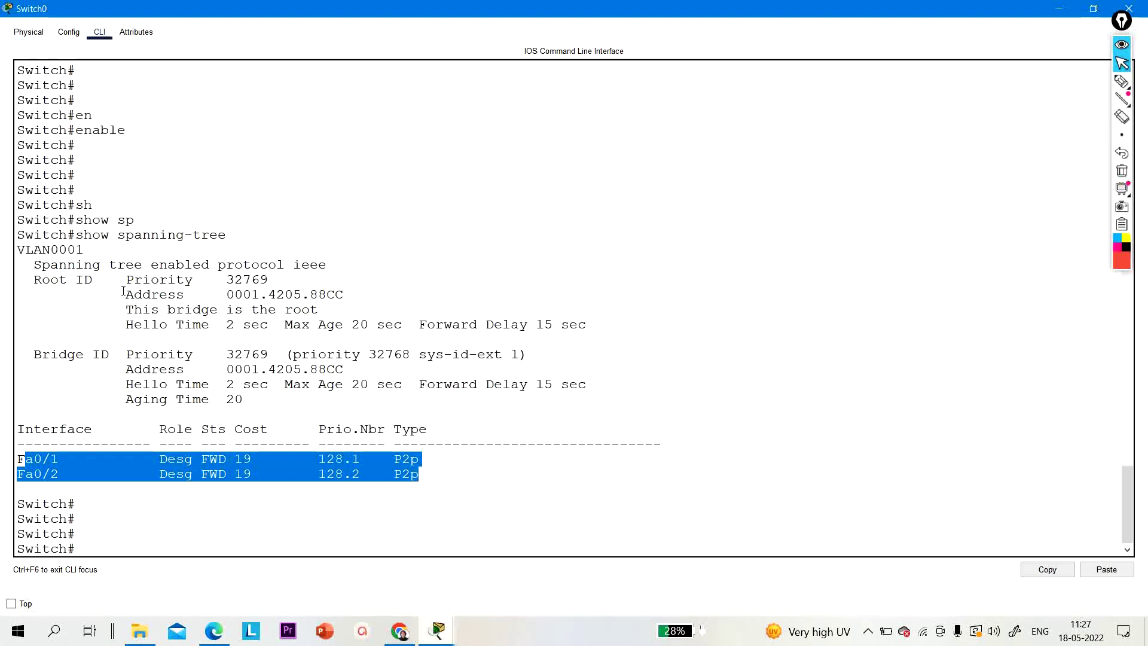
drag(119, 276, 384, 301)
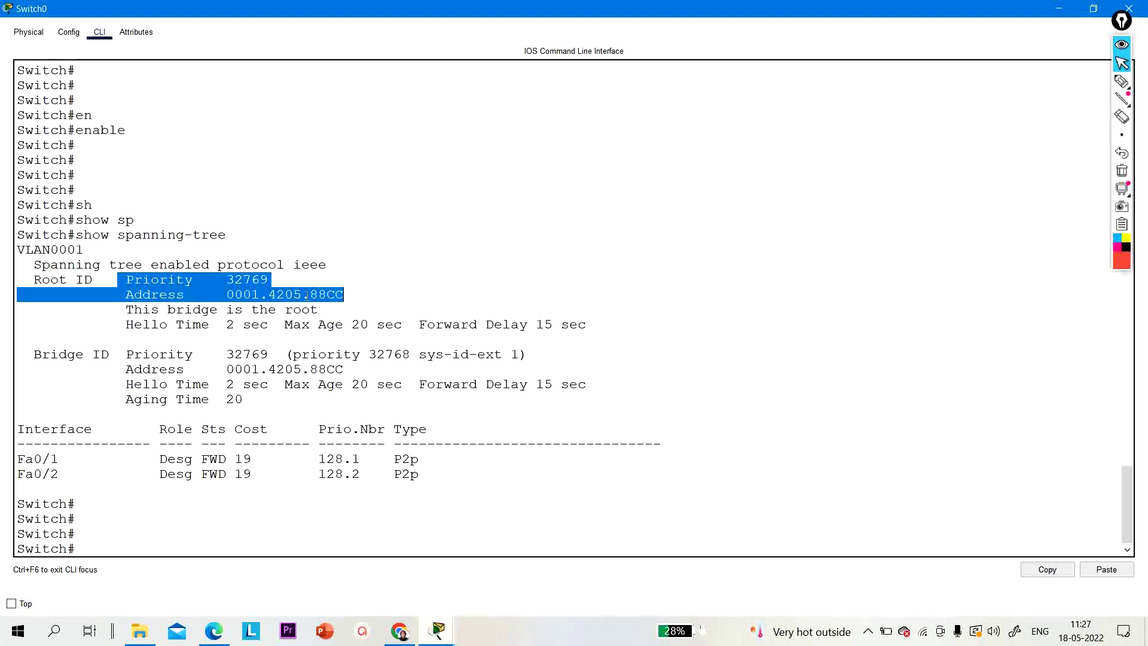
- Run 'show version' and highlight the base MAC address 00:01:42:05:88:CC
key(Return)
key(Return)
key(Return)
key(Return)
text(sh)
key(Tab)
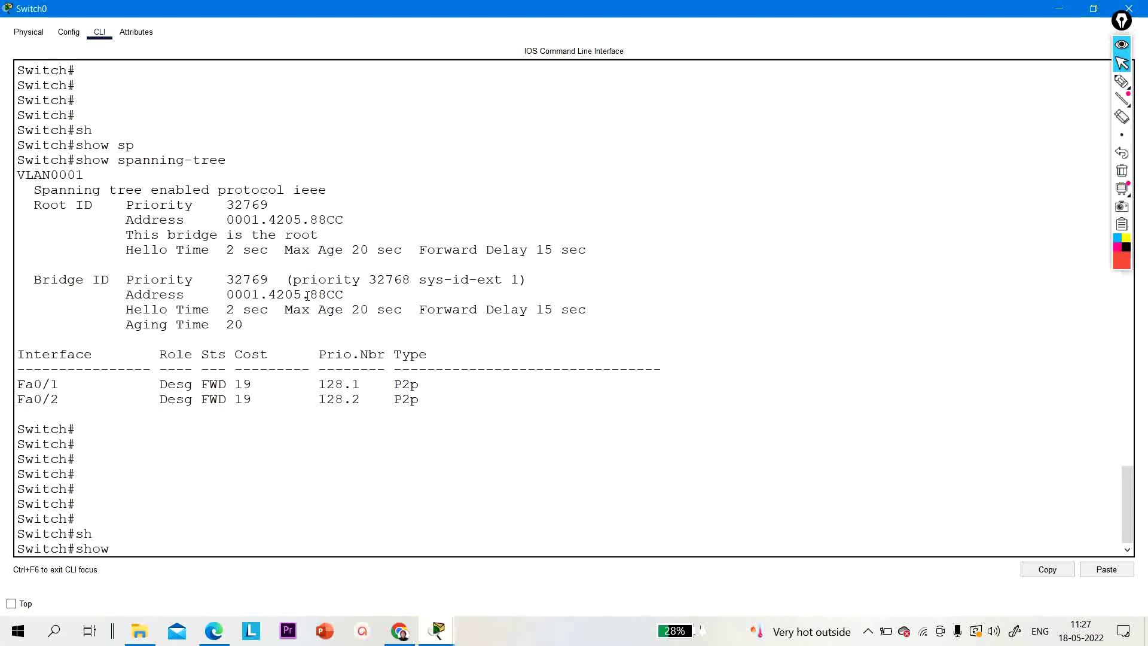
text(ver)
key(Tab)
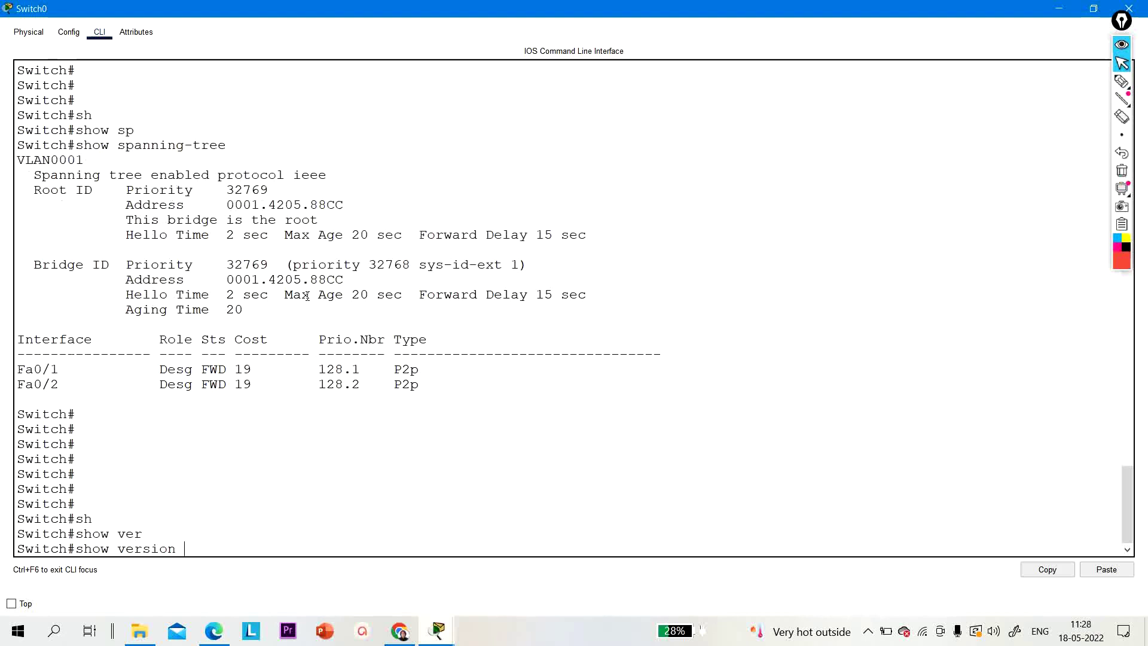
key(Return)
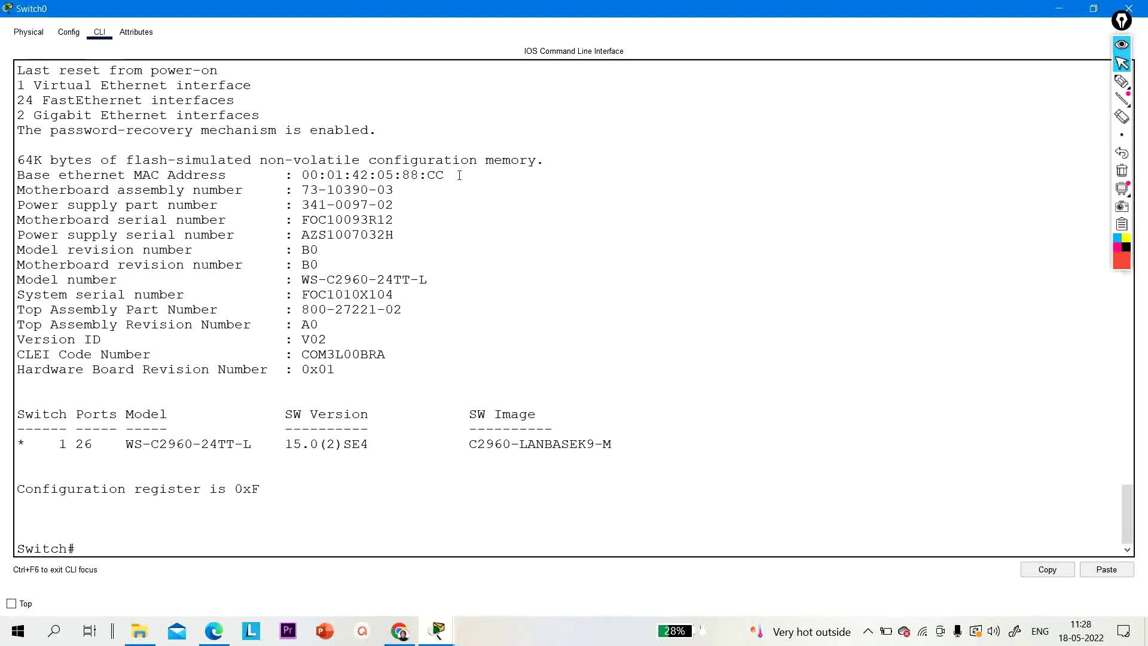
drag(460, 175, 298, 177)
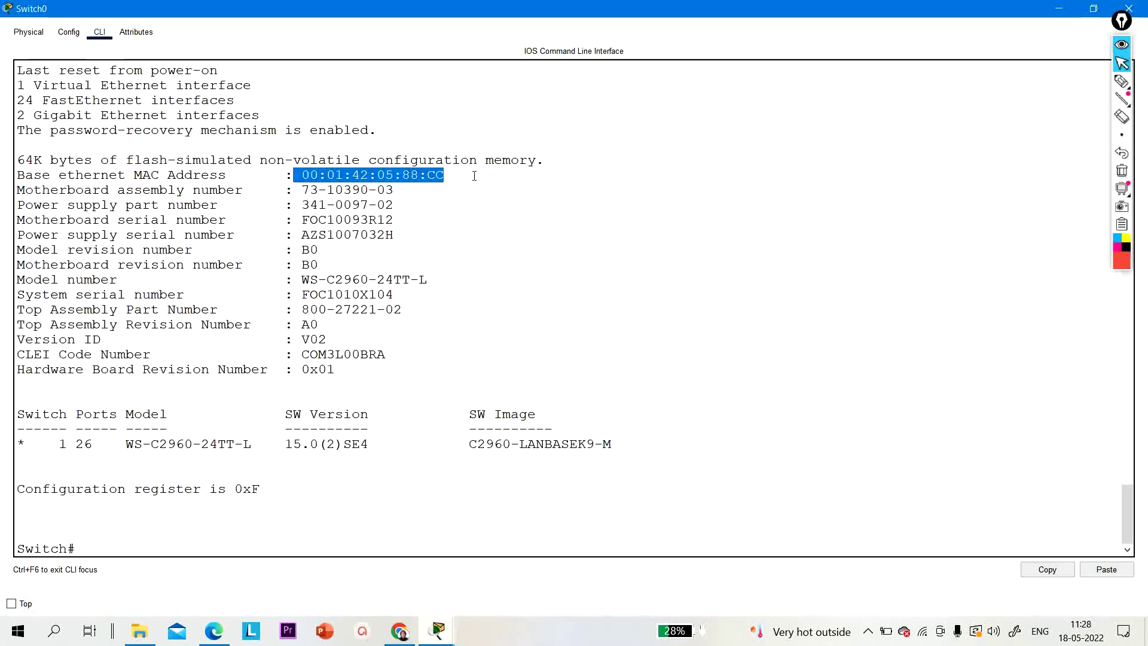
drag(447, 175, 402, 175)
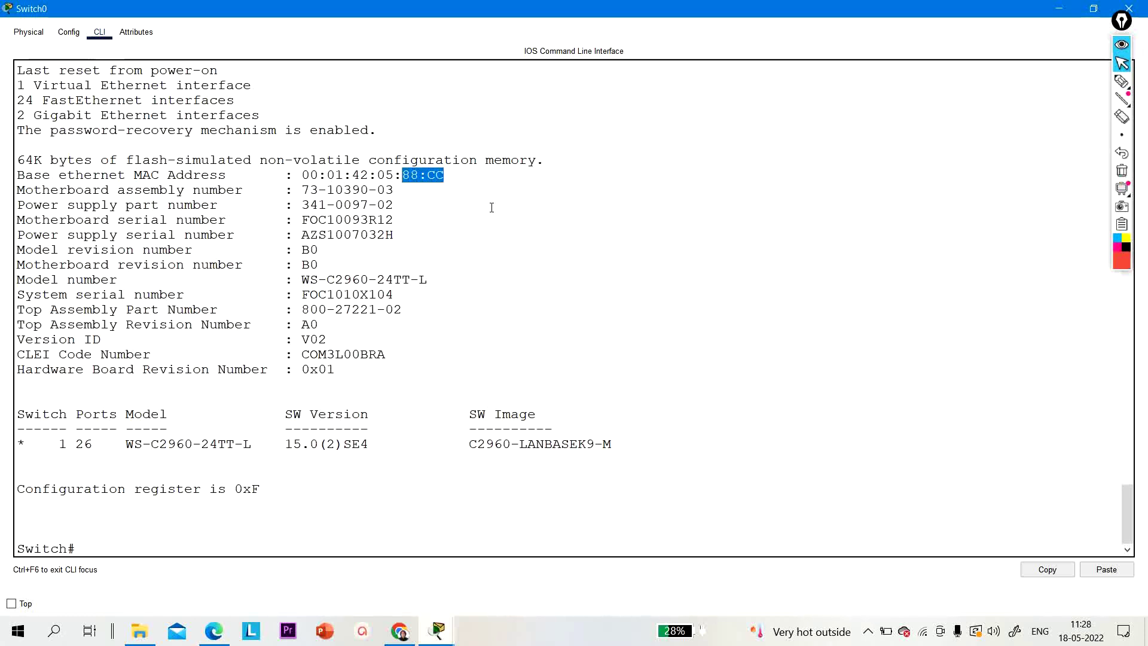
- Run 'show spanning-tree' on Switch0 again
key(Return)
key(Return)
key(Return)
key(Return)
text(sh)
key(Tab)
text(sp)
key(Tab)
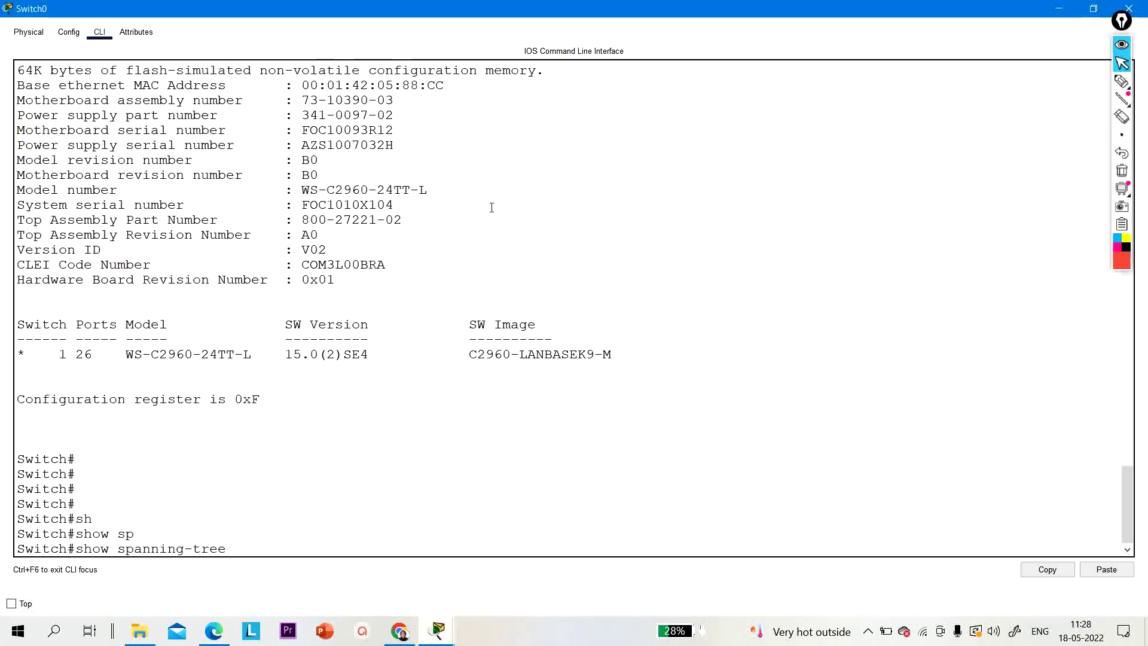
key(Return)
key(Return)
key(Return)
key(Return)
key(Return)
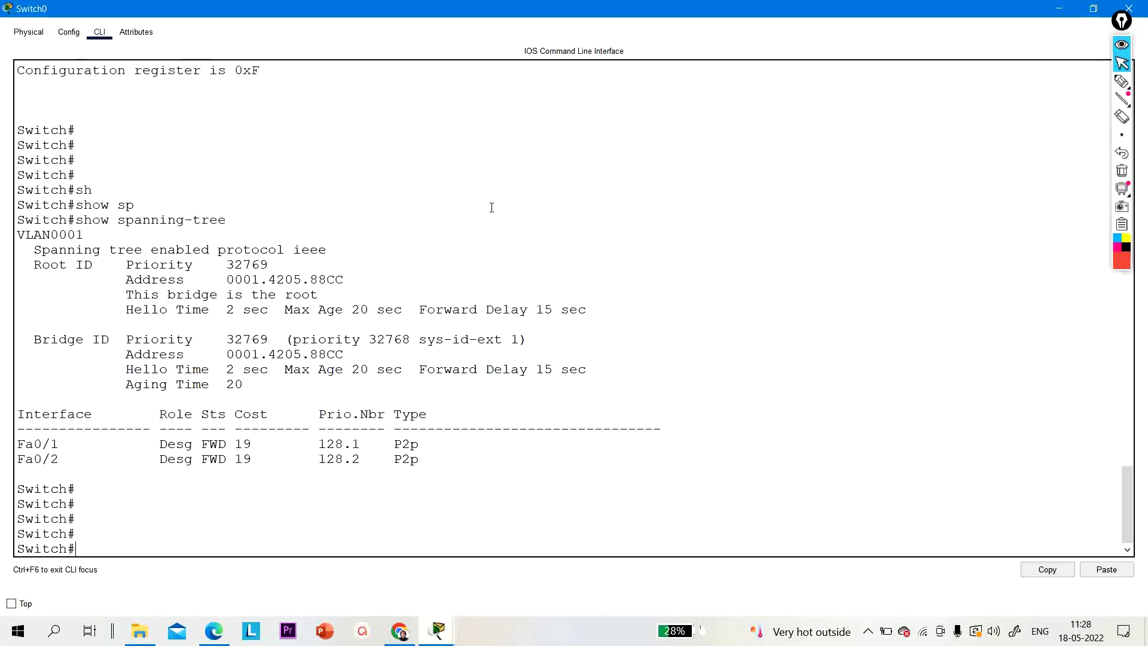
- Mark the root bridge address, then run 'show spanning-tree summary' and highlight the pvst mode line
drag(309, 279, 119, 273)
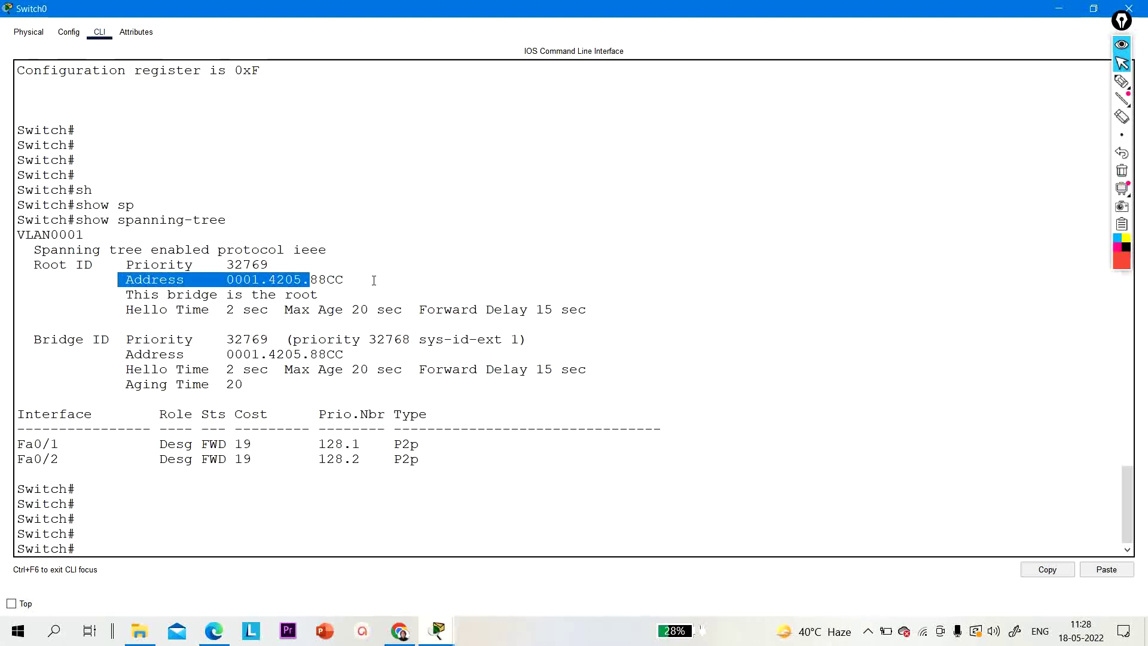
key(Return)
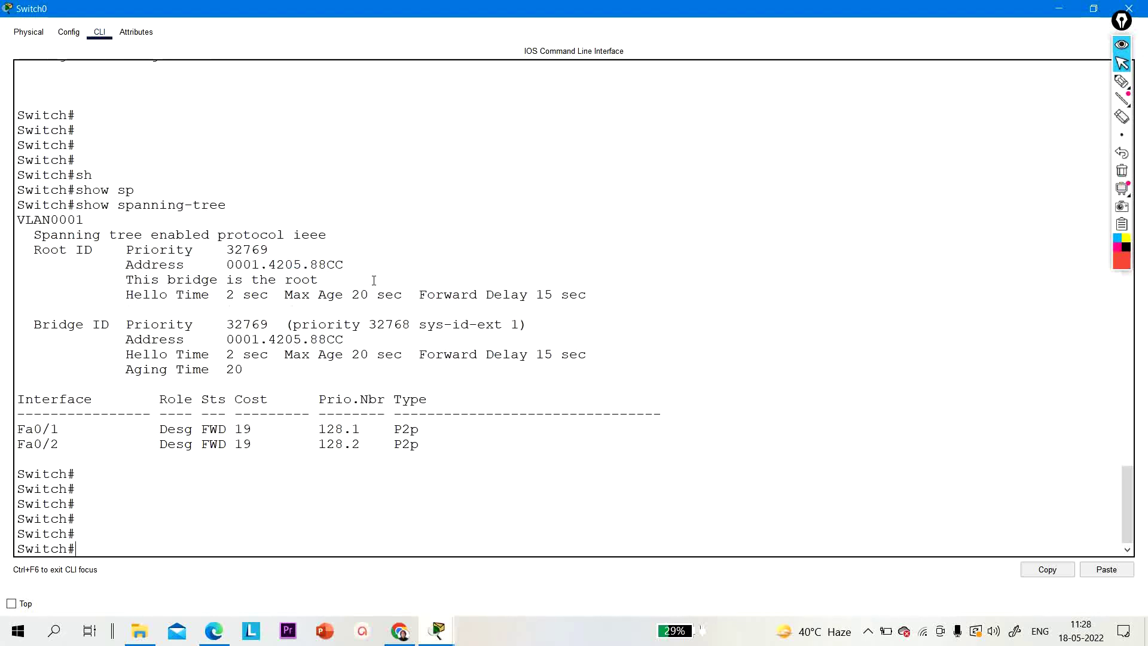
text(sh)
key(Tab)
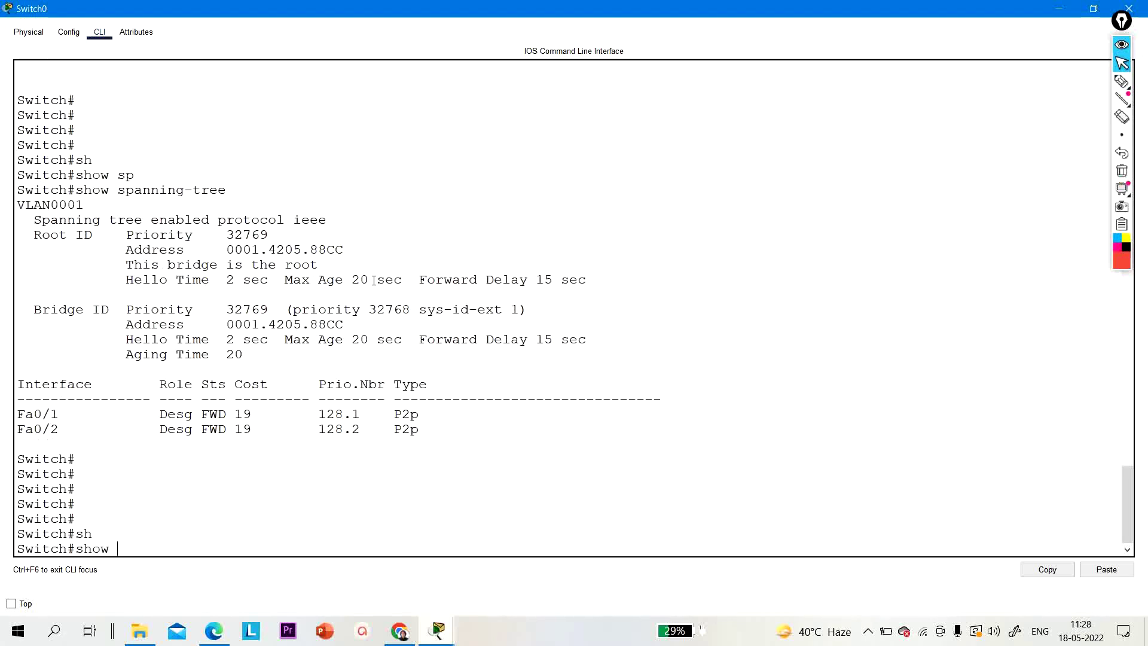
text(sp)
key(Tab)
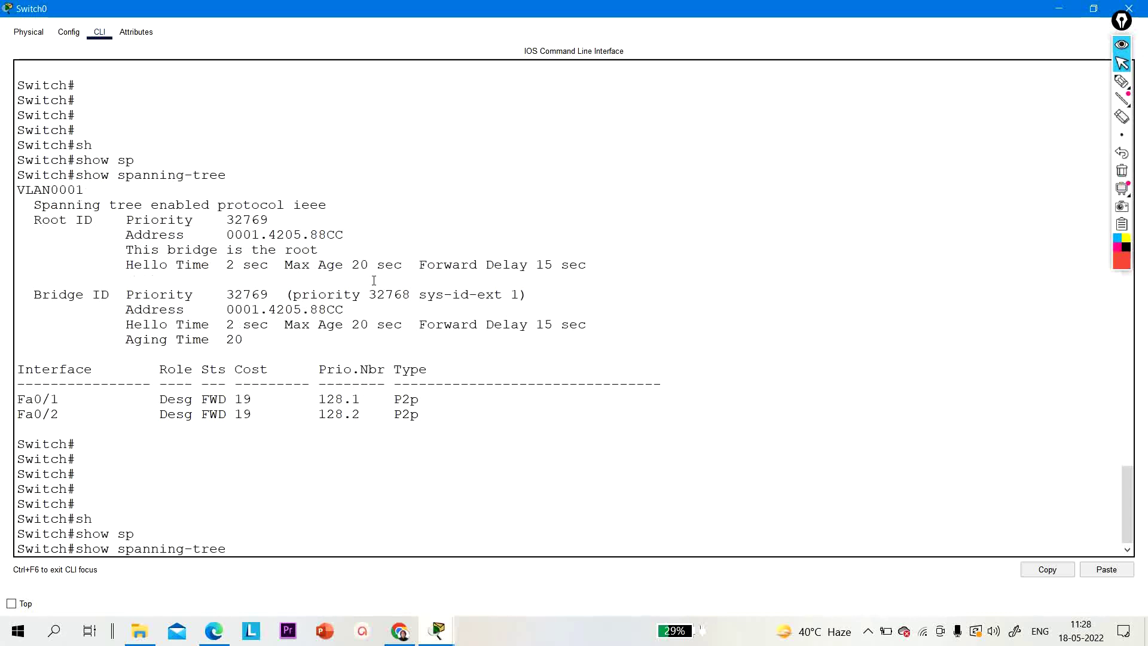
text(su)
key(Tab)
key(Return)
key(Return)
key(Return)
key(Return)
key(Return)
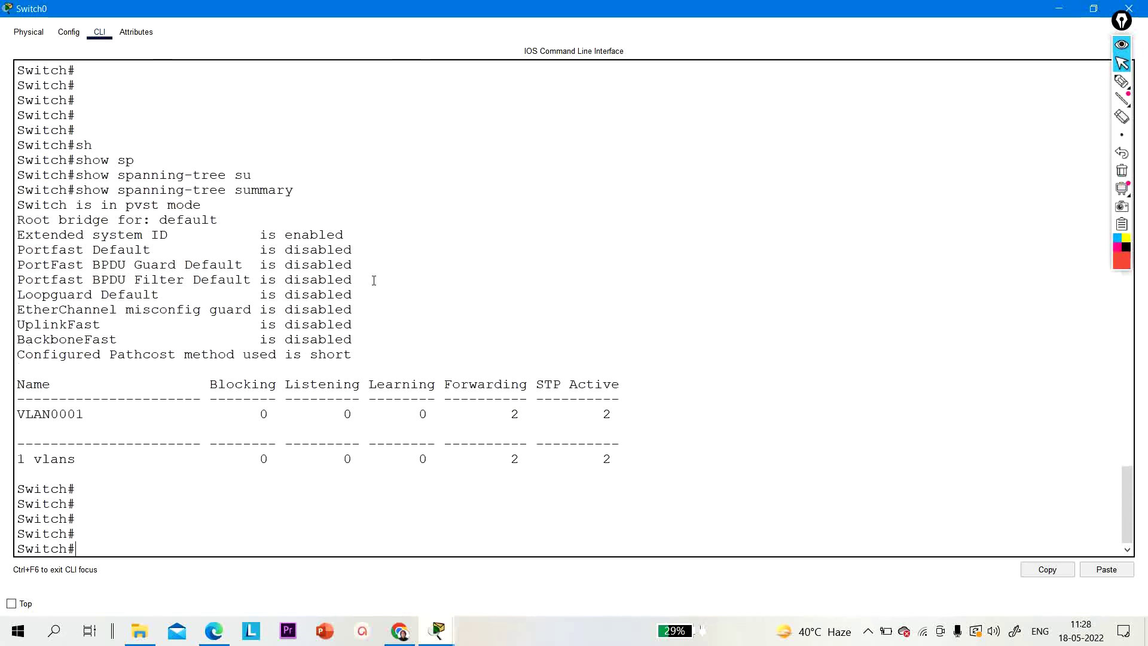
drag(211, 205, 44, 201)
- Enter 'configure terminal' and apply 'spanning-tree mode rapid-pvst' on Switch0
click(517, 386)
key(Return)
key(Return)
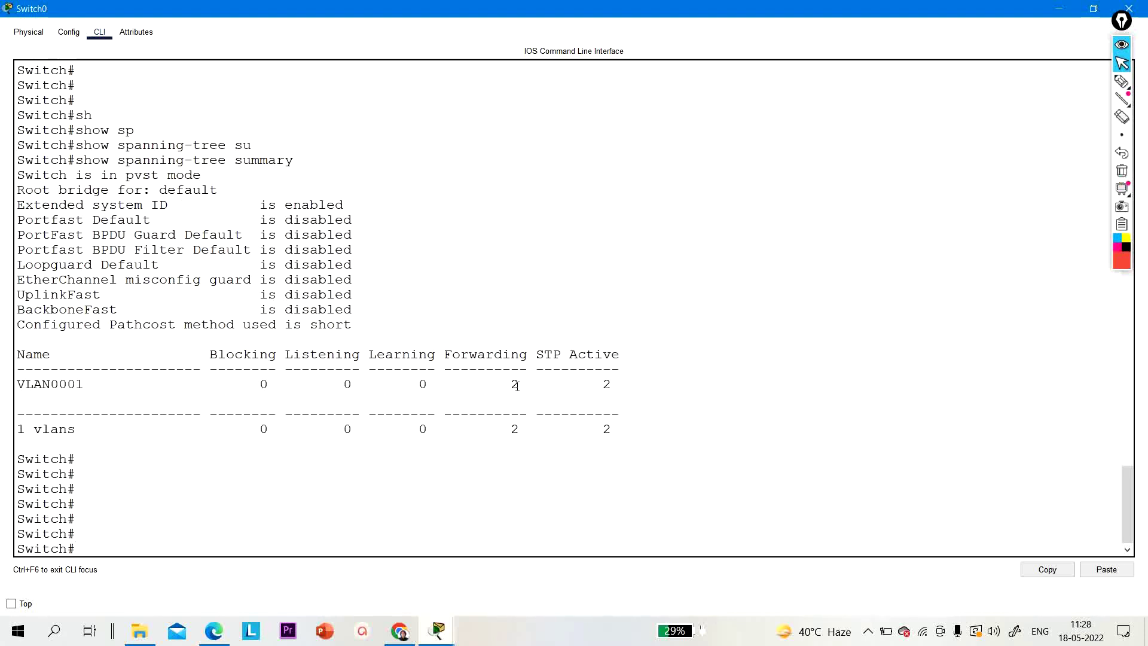
text(conf)
key(Tab)
key(Return)
key(Return)
key(Return)
key(Return)
key(Return)
key(Return)
key(Return)
key(Return)
key(Return)
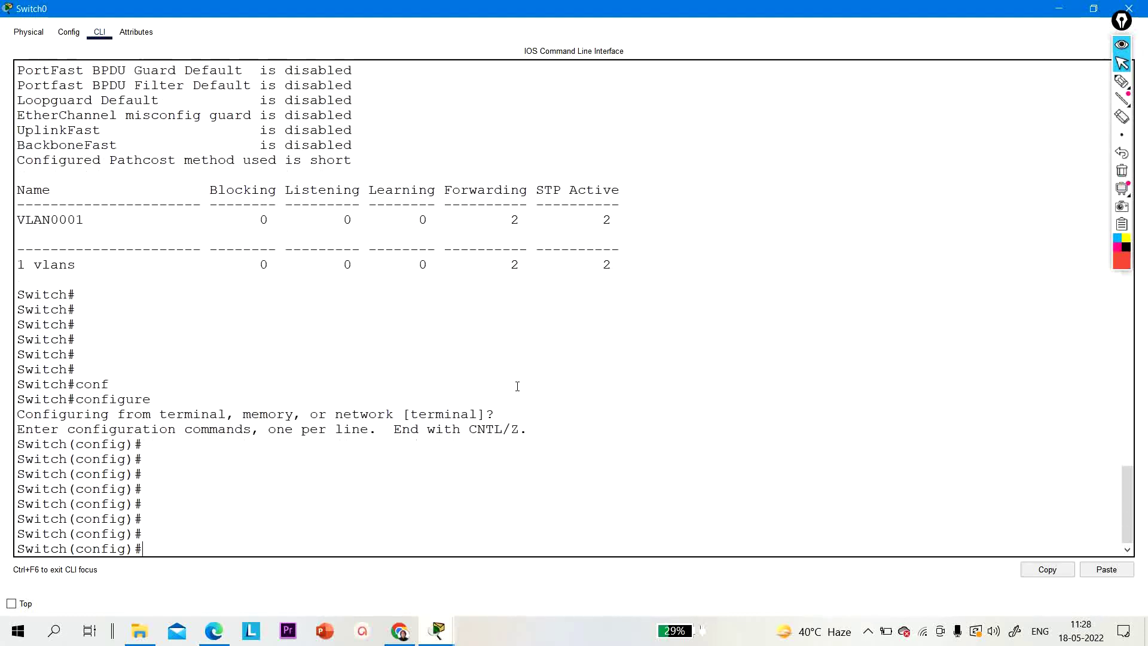
text(sp)
key(Tab)
text(mo)
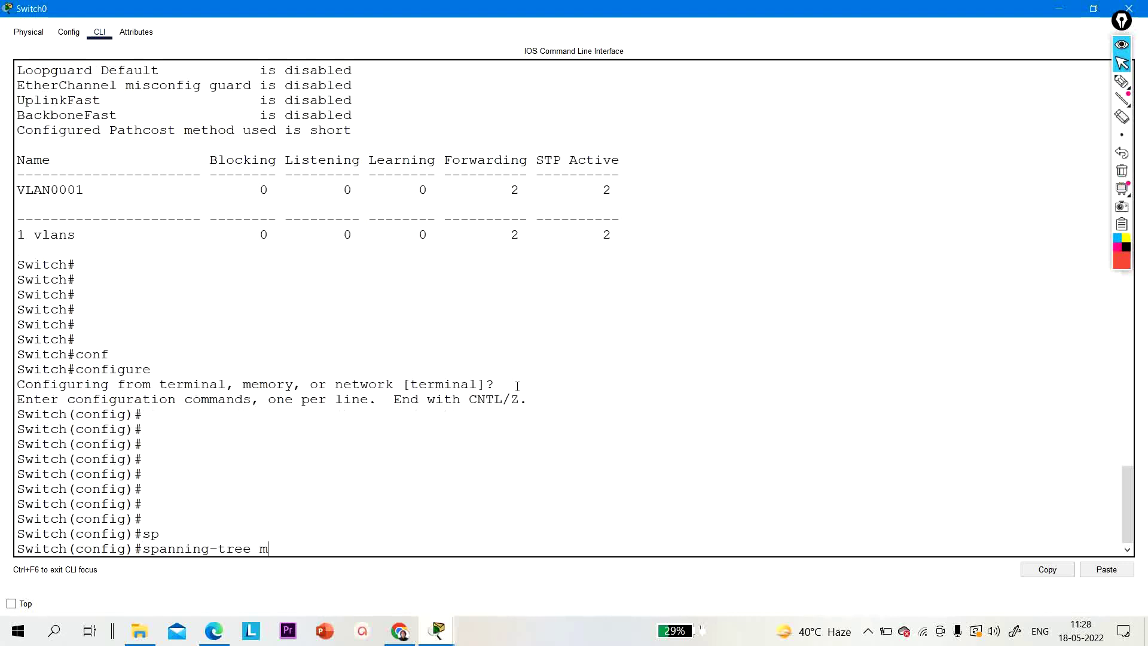
key(Tab)
text(r)
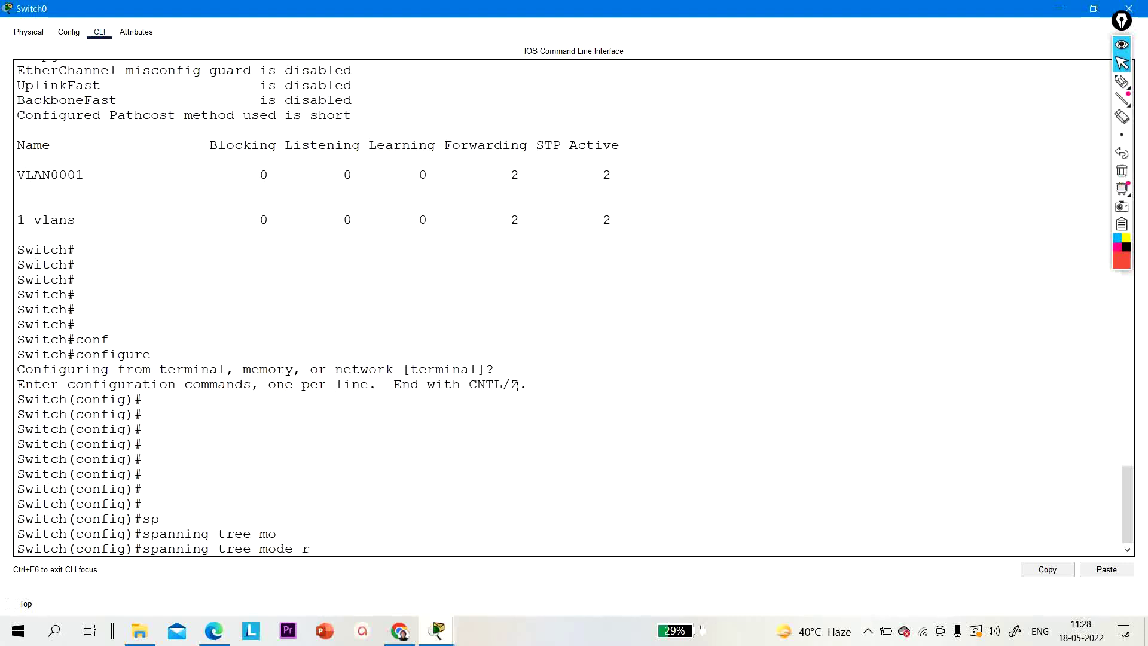
key(Tab)
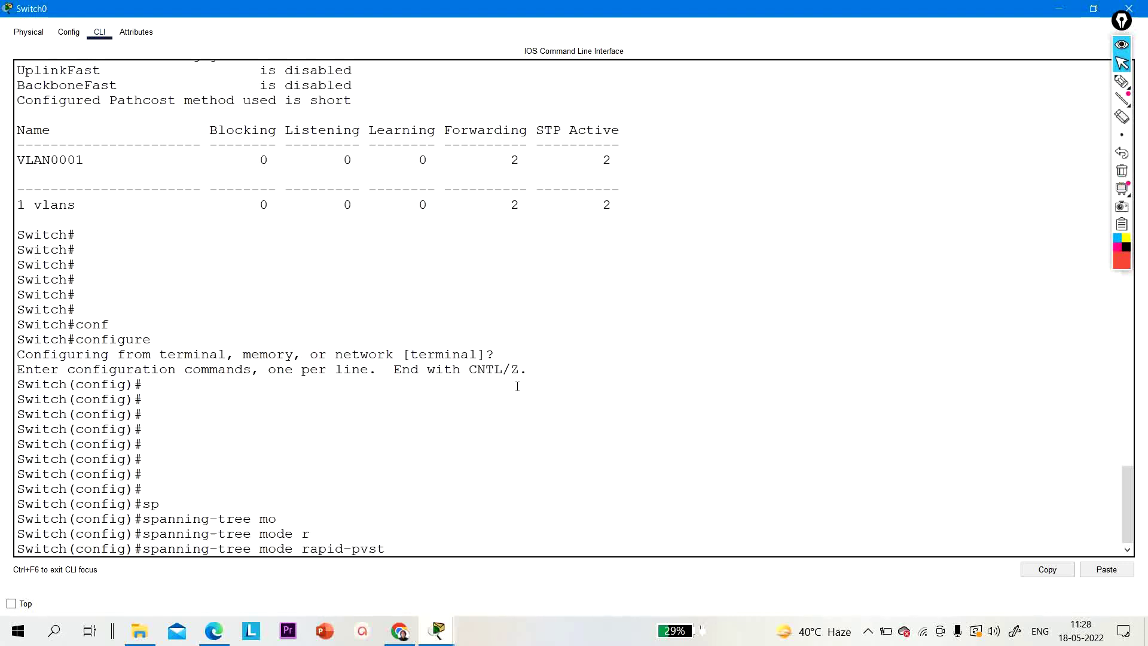
key(Return)
key(Return)
key(Return)
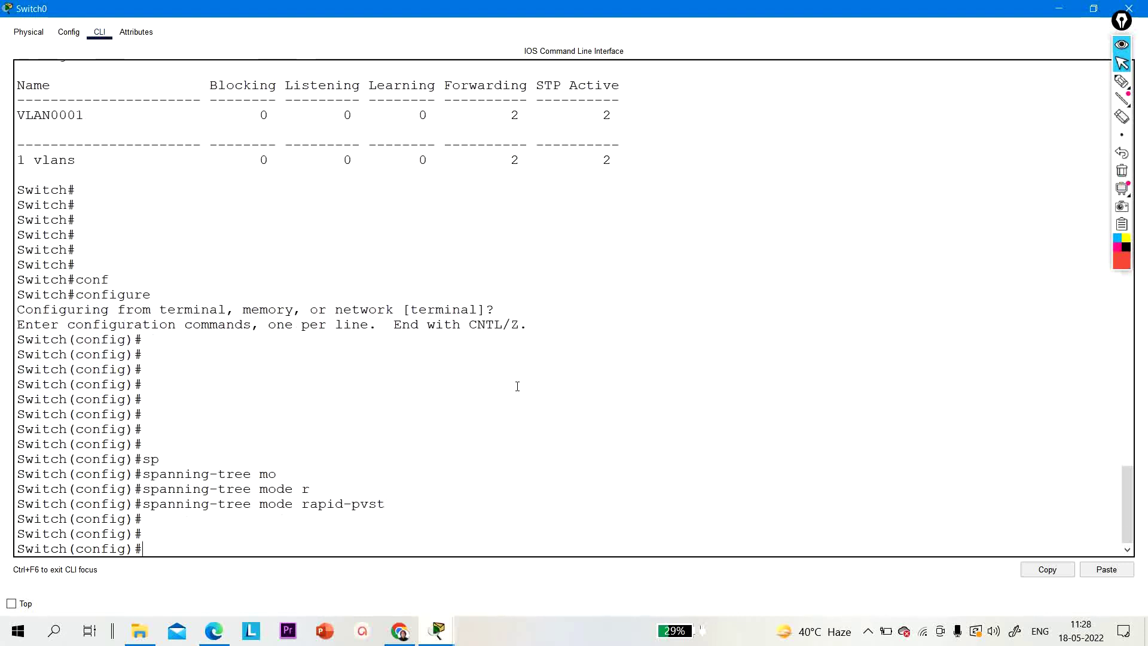
- Restore and minimize Switch0's window to return to the topology
click(1097, 9)
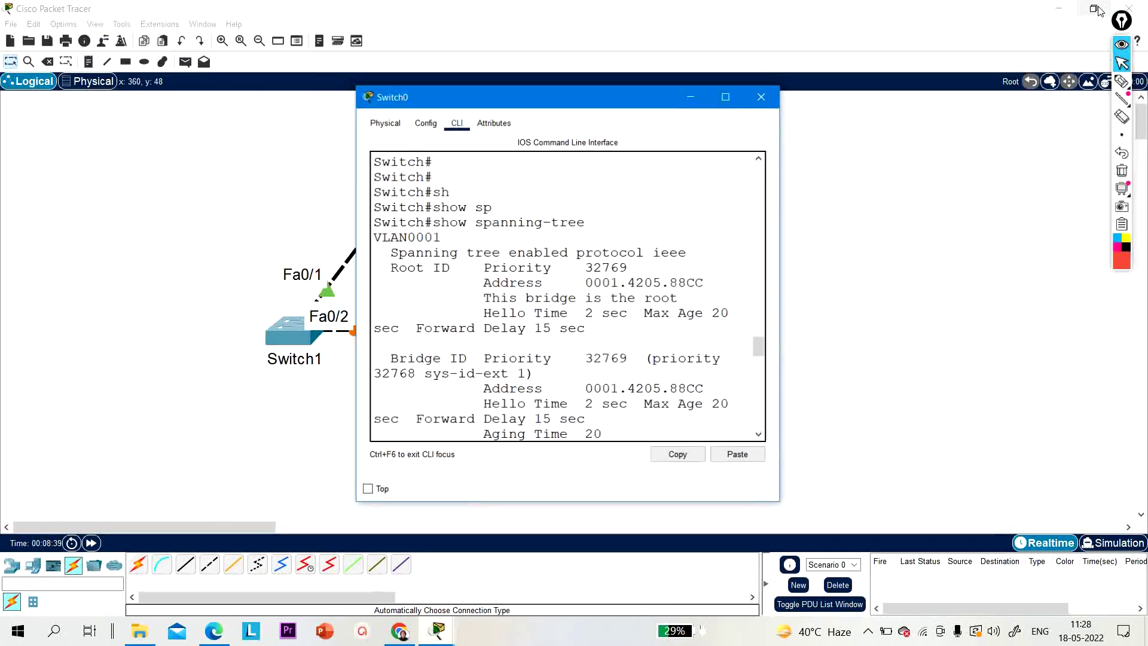
click(696, 104)
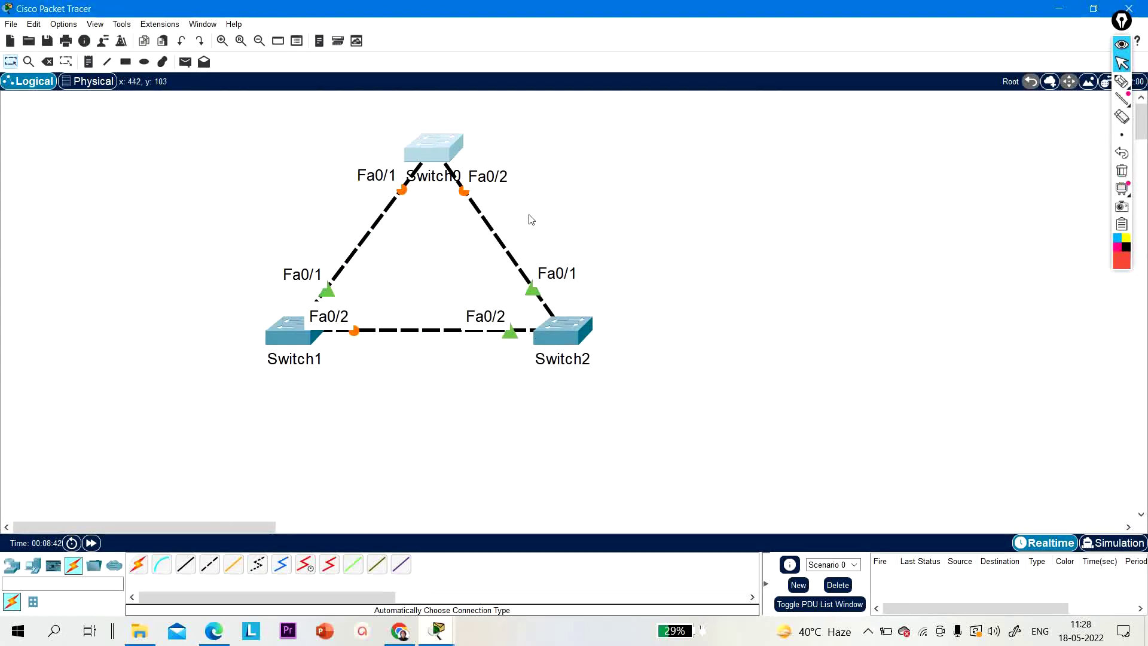
drag(530, 215, 335, 228)
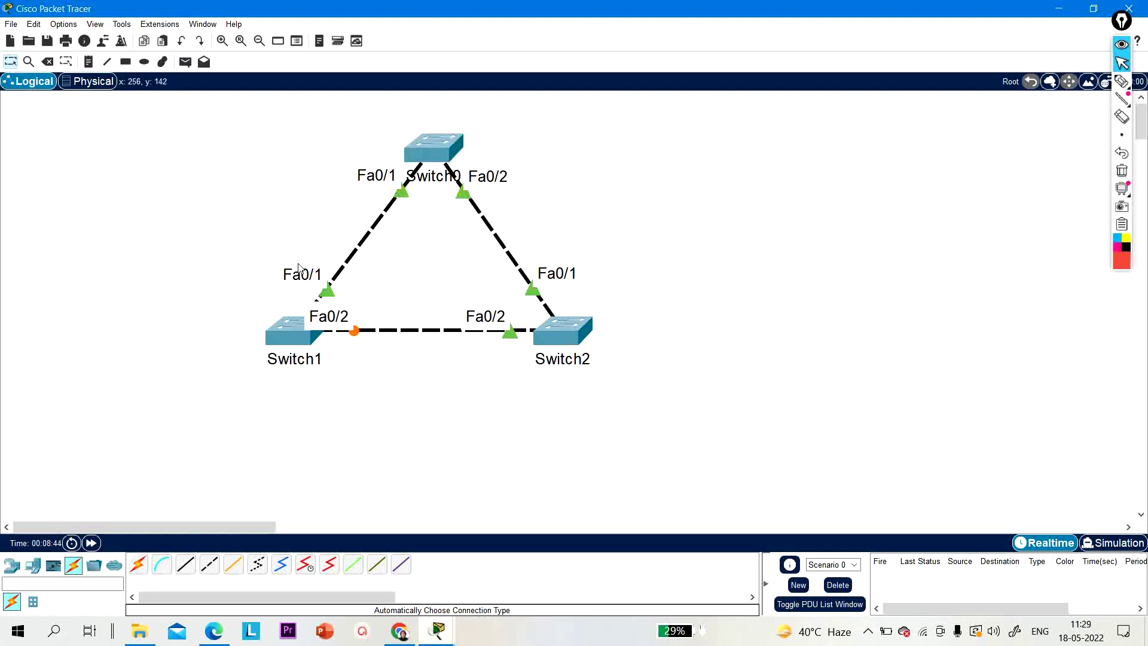
- Open Switch1's console and enter global configuration mode
click(286, 335)
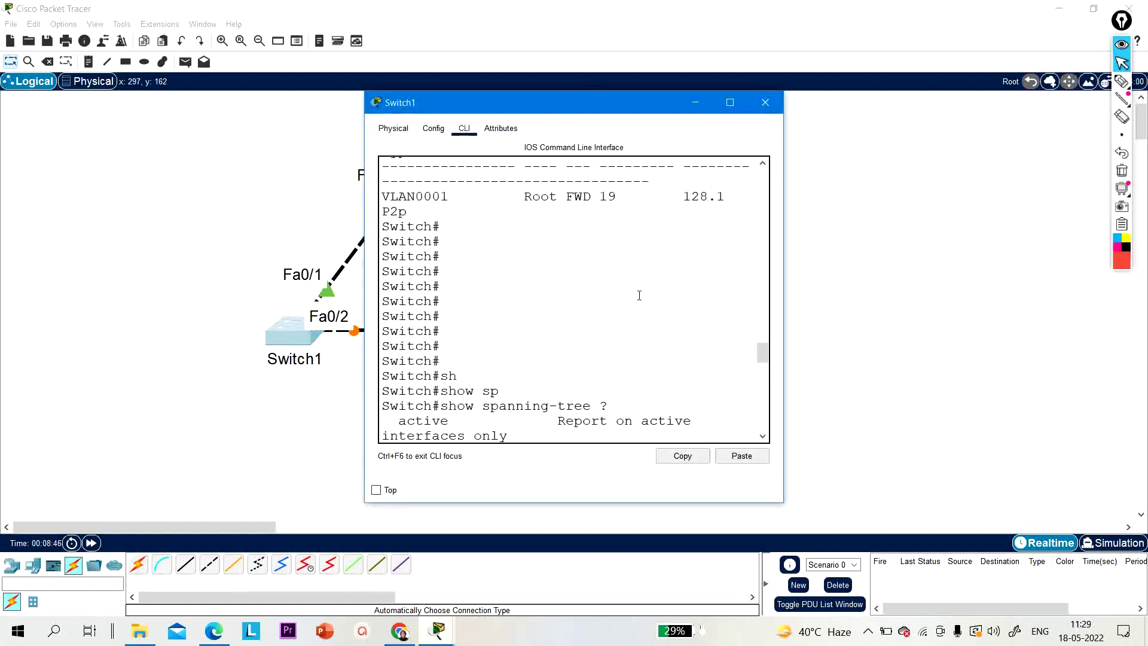
key(Return)
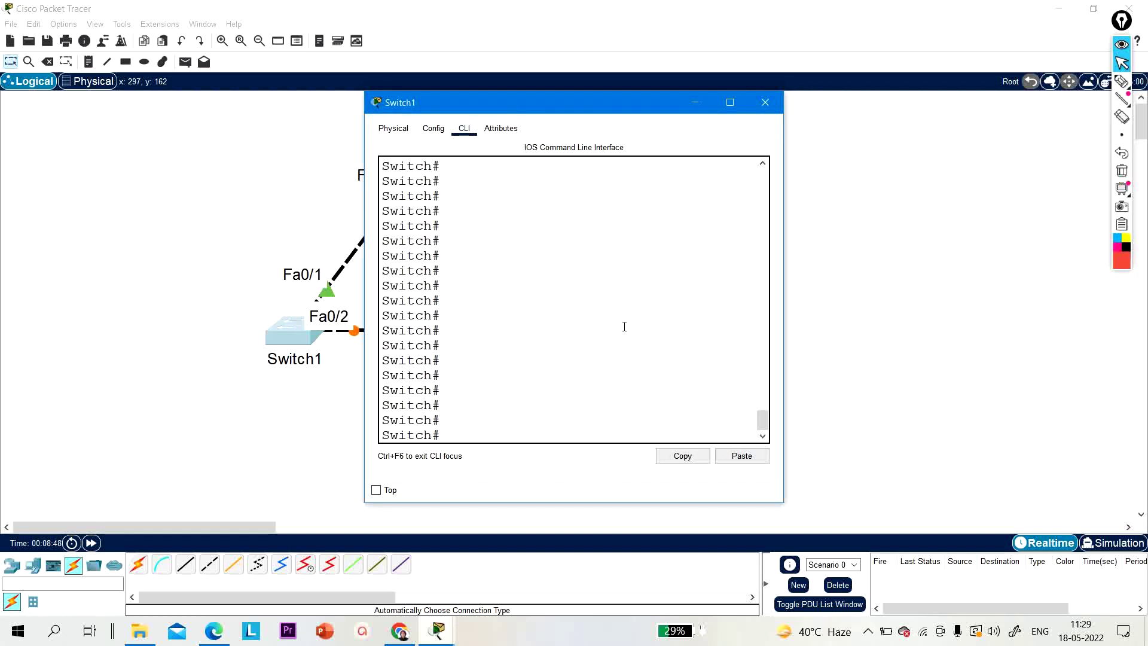
text(conf)
key(Tab)
key(Return)
key(Return)
key(Return)
key(Return)
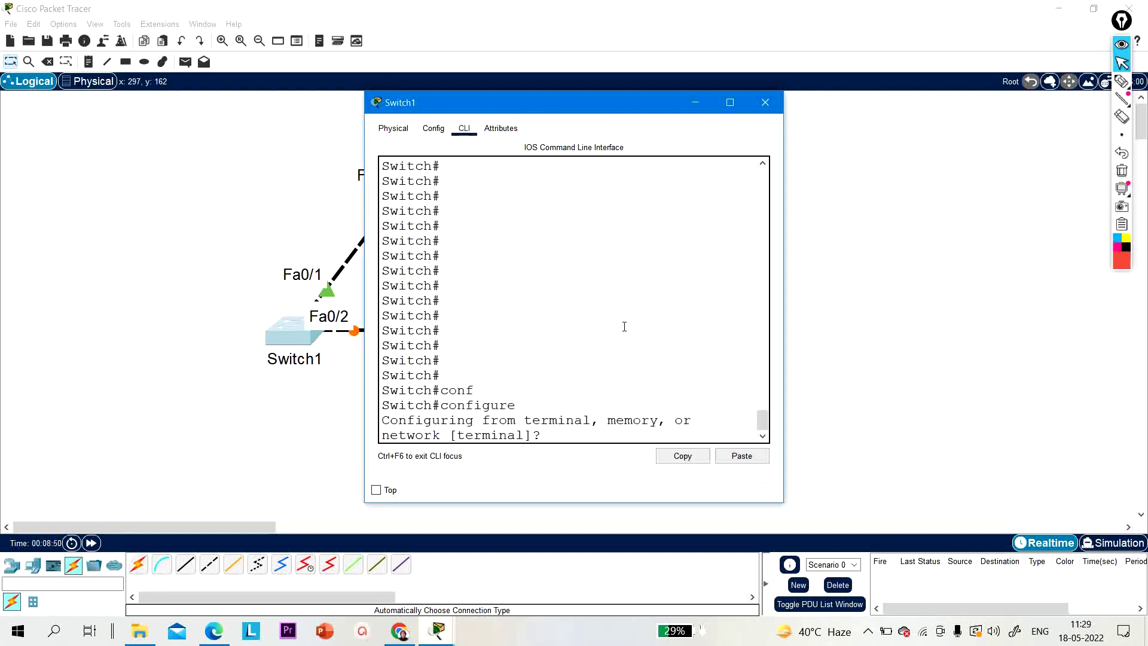
- Apply 'spanning-tree mode rapid-pvst' on Switch1 and hide its console
text(sp)
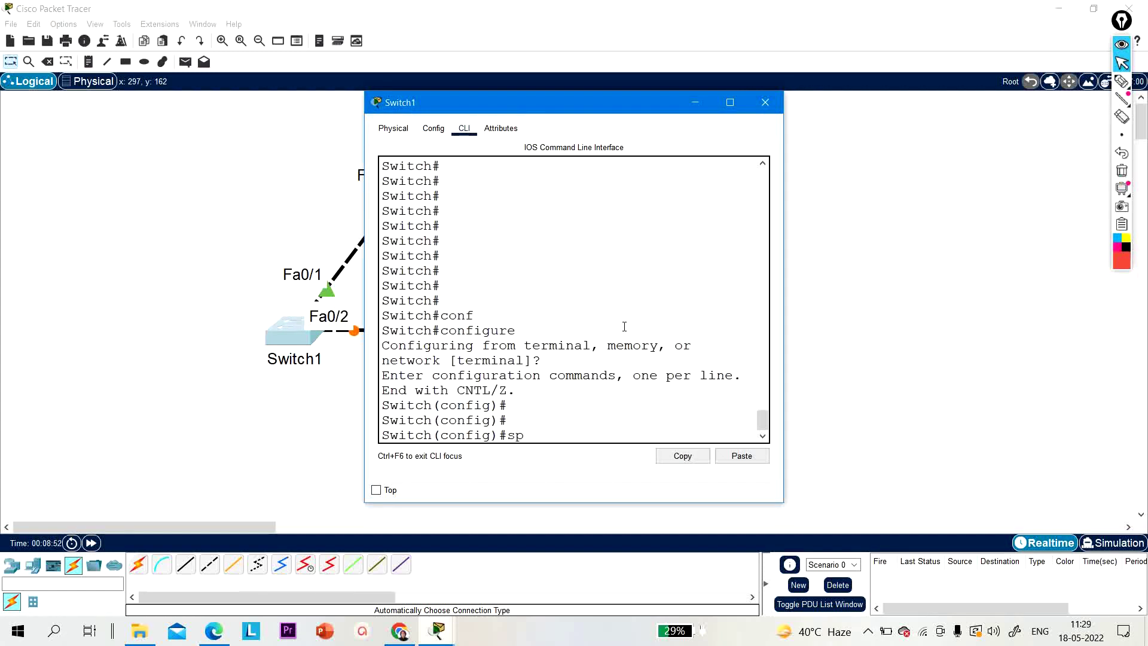
key(Tab)
text(mo)
key(Tab)
text(r)
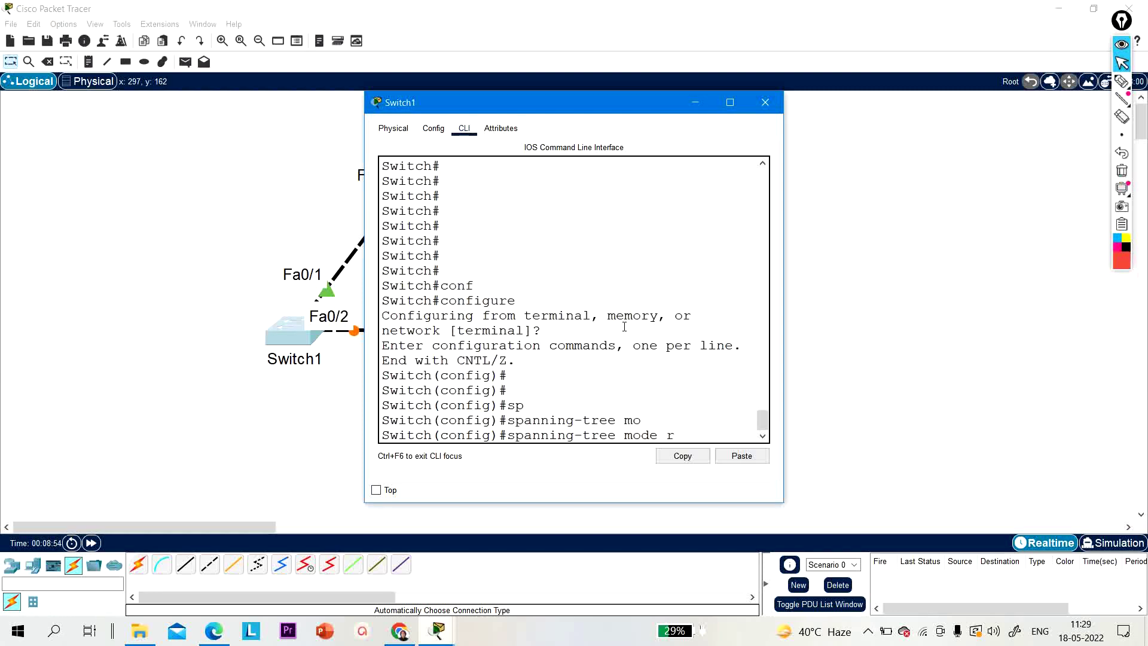
key(Tab)
key(Return)
key(Return)
key(Return)
key(Return)
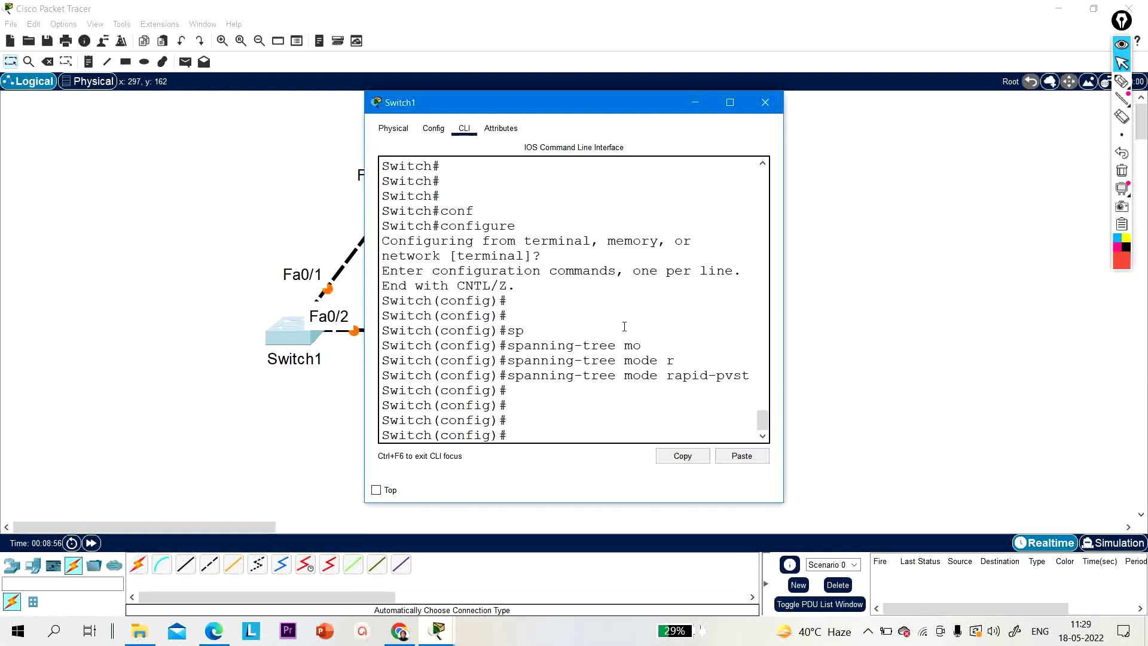
click(696, 102)
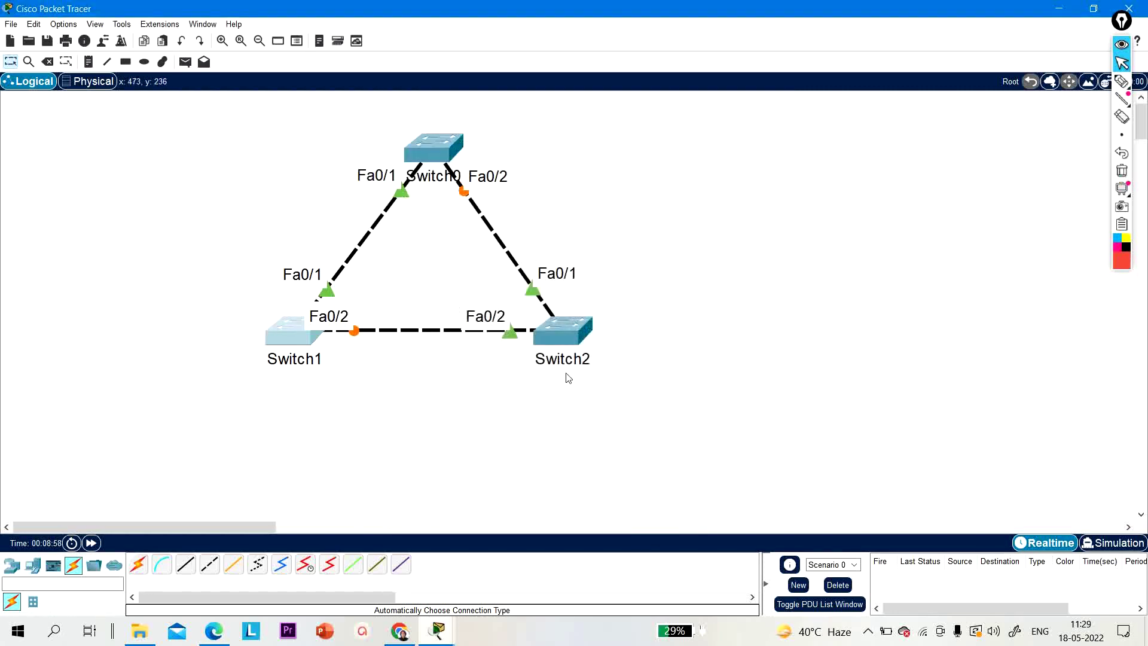
- Open Switch2's CLI tab, move its window aside, and enter privileged mode with 'enable'
click(573, 342)
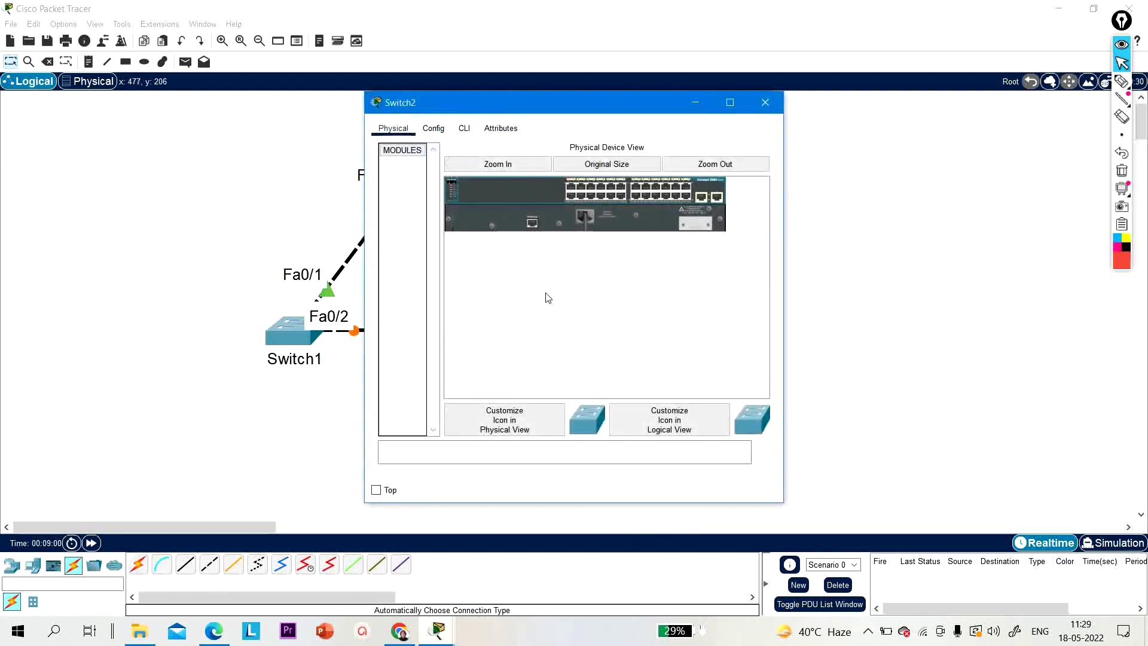
click(464, 128)
drag(592, 94, 835, 57)
key(Return)
key(Return)
key(Return)
key(Return)
key(Return)
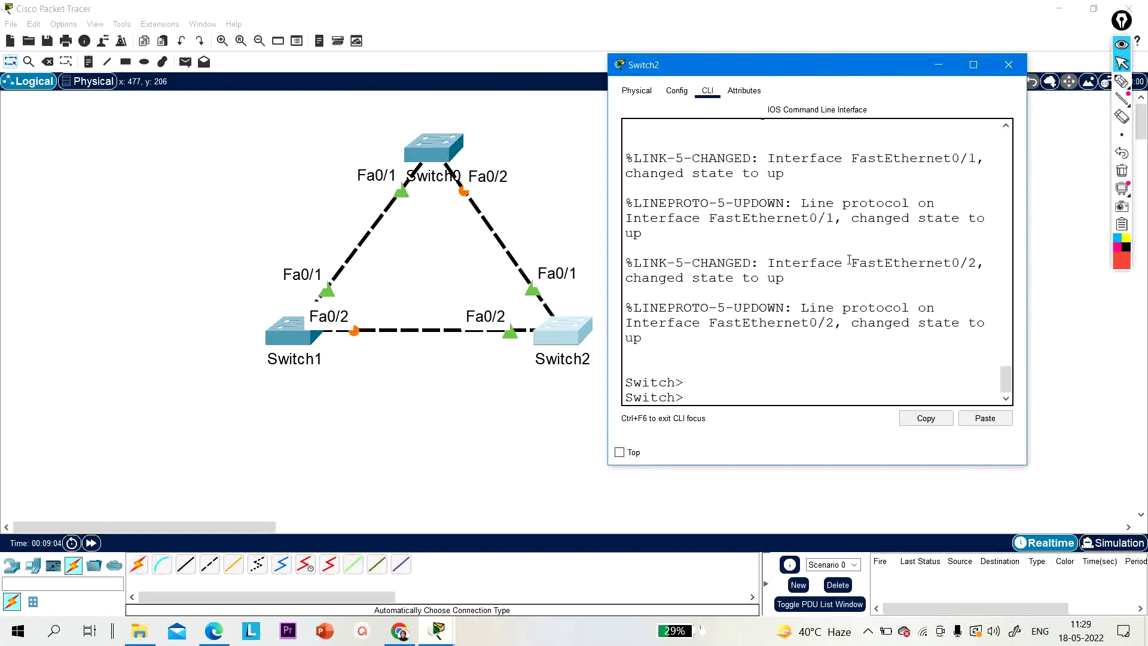
text(en)
key(Tab)
key(Return)
key(Return)
key(Return)
key(Return)
key(Return)
key(Return)
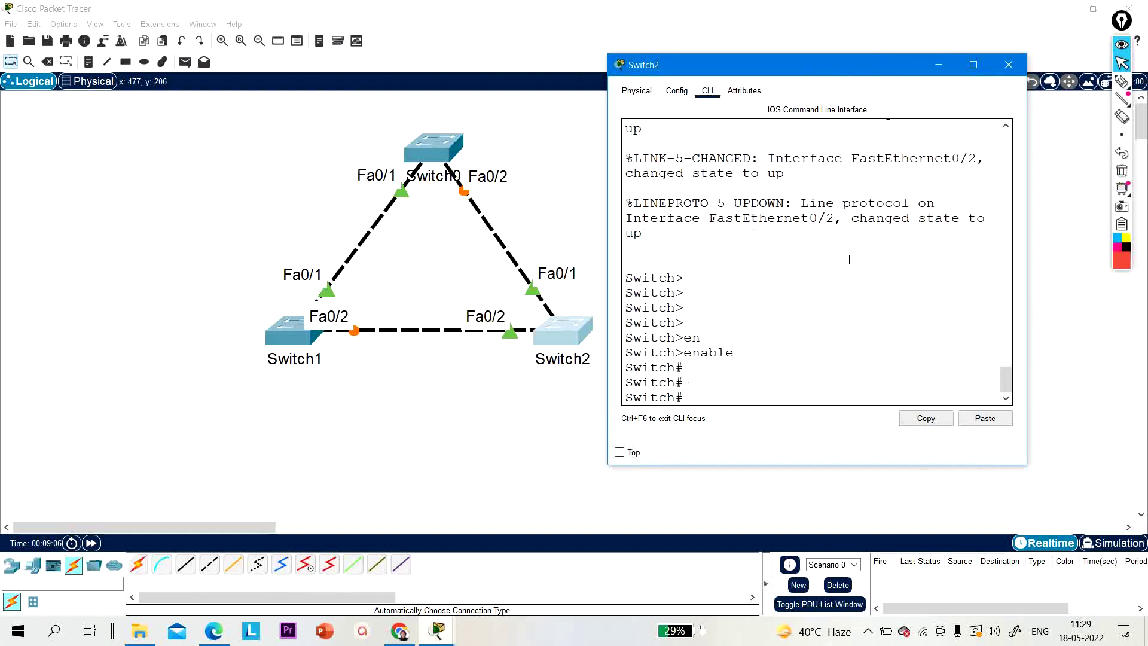
- Run 'show spanning-tree summary' on Switch2 and highlight the 'Switch is in pvst mode' line
text(sh)
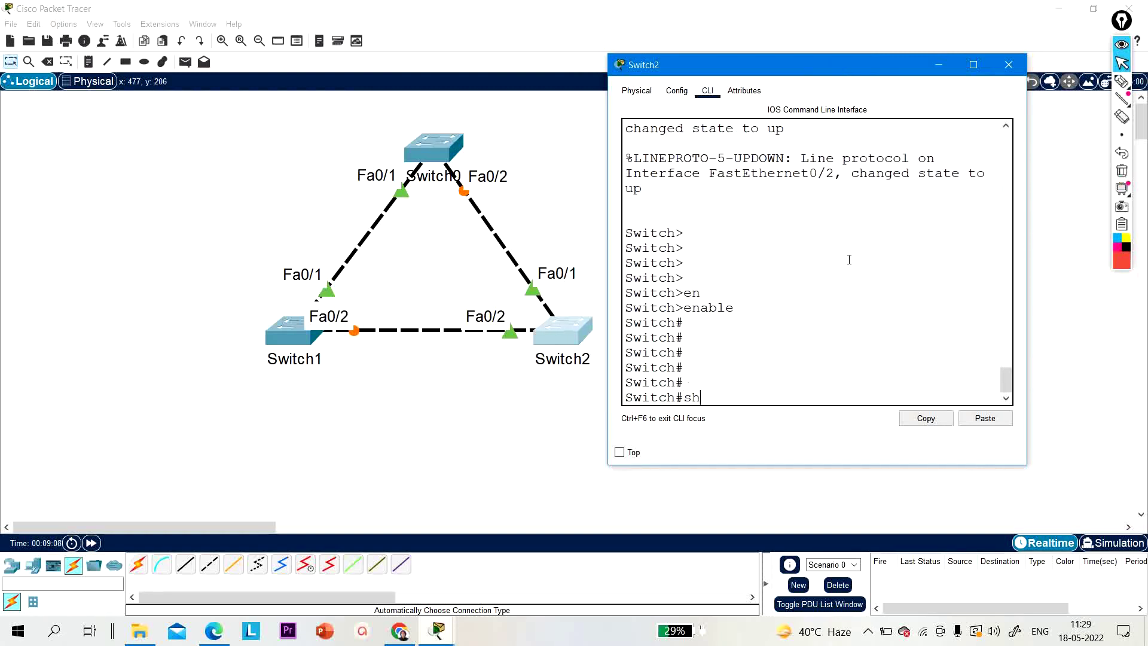
key(Tab)
text(sp)
key(Tab)
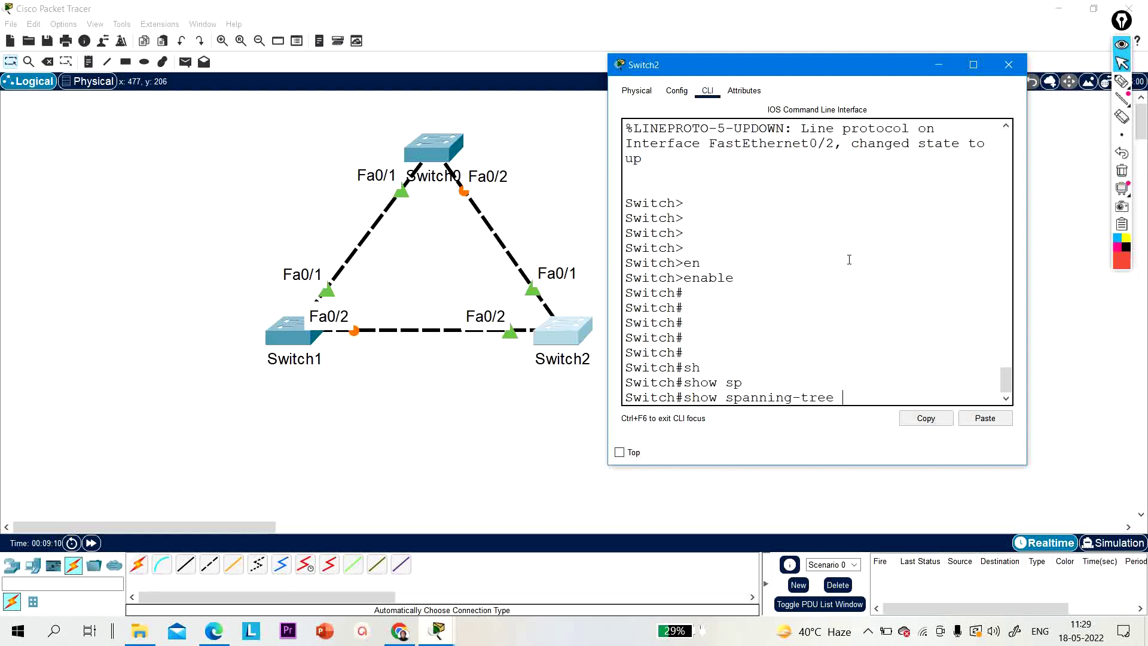
text(su)
key(Tab)
key(Return)
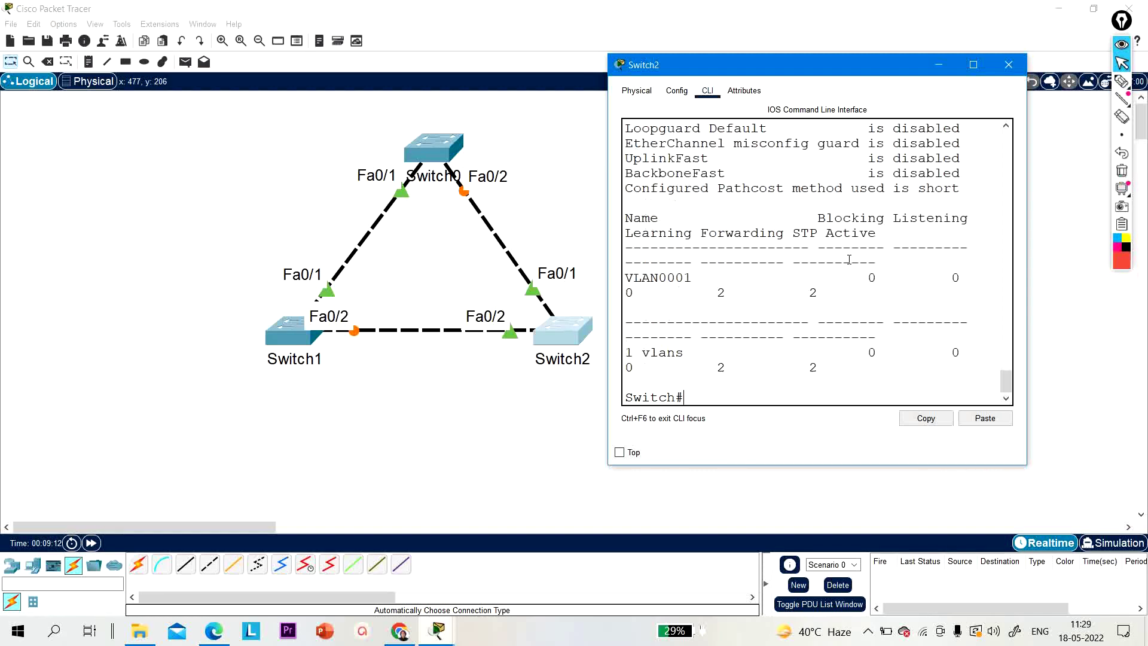
scroll(916, 181, up, 3)
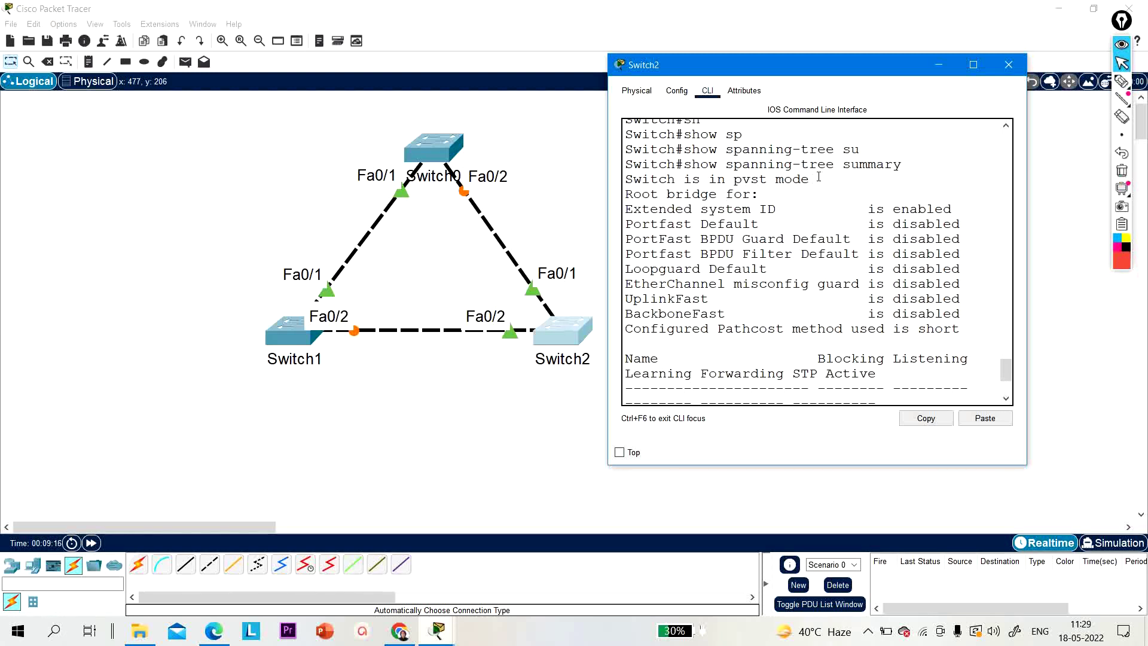
drag(810, 179, 668, 180)
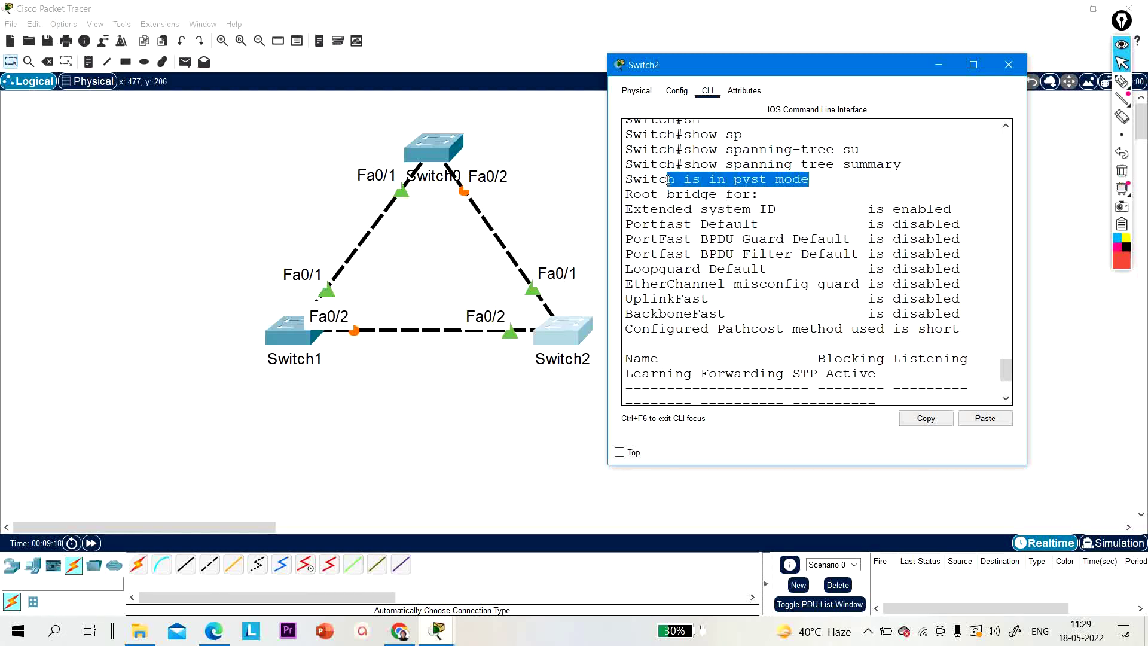
- Enter 'configure terminal' and apply 'spanning-tree mode rapid-pvst' on Switch2
click(746, 286)
key(Return)
key(Return)
key(Return)
text(conf)
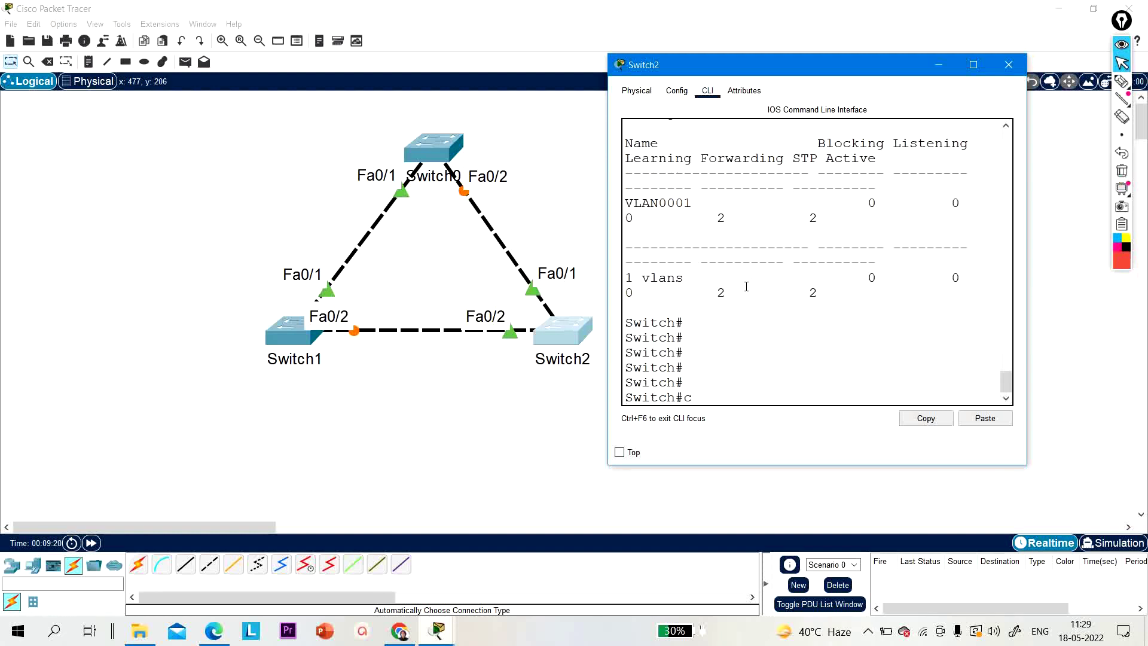
key(Tab)
key(Return)
key(Return)
key(Return)
key(Return)
key(Return)
key(Return)
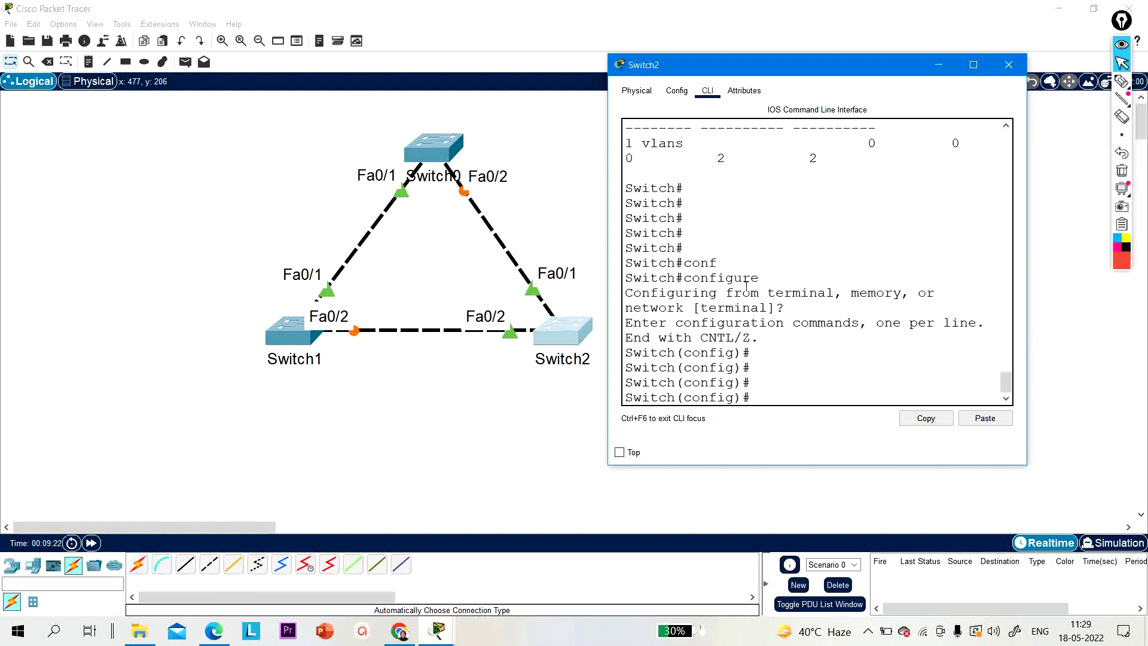
text(sp)
key(Tab)
text(mo)
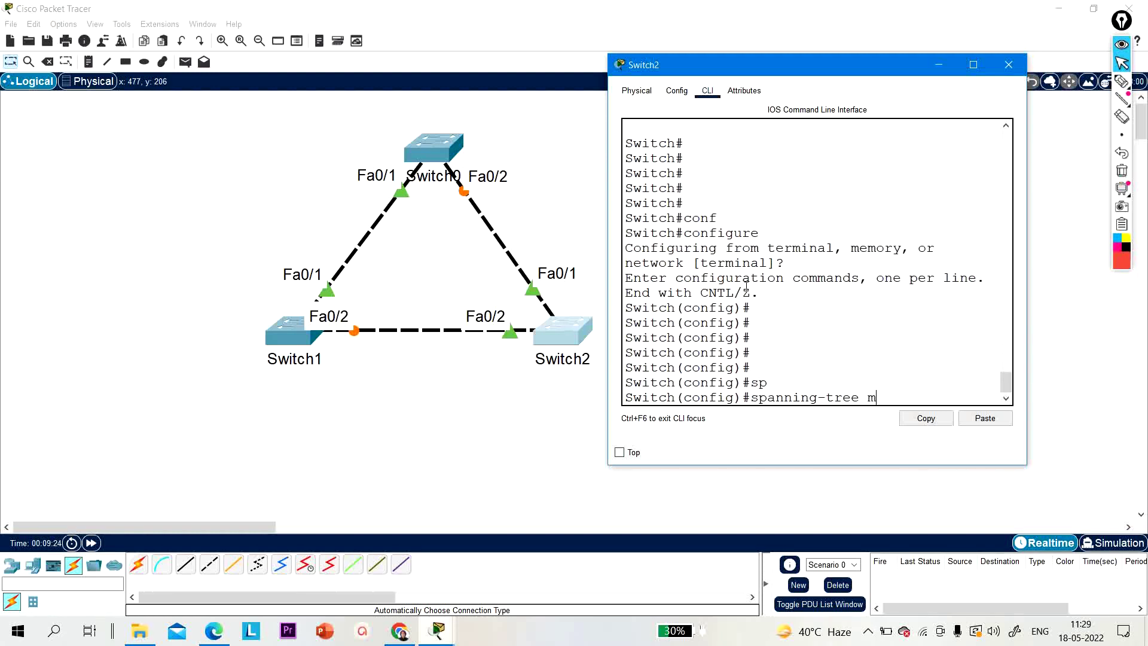
key(Tab)
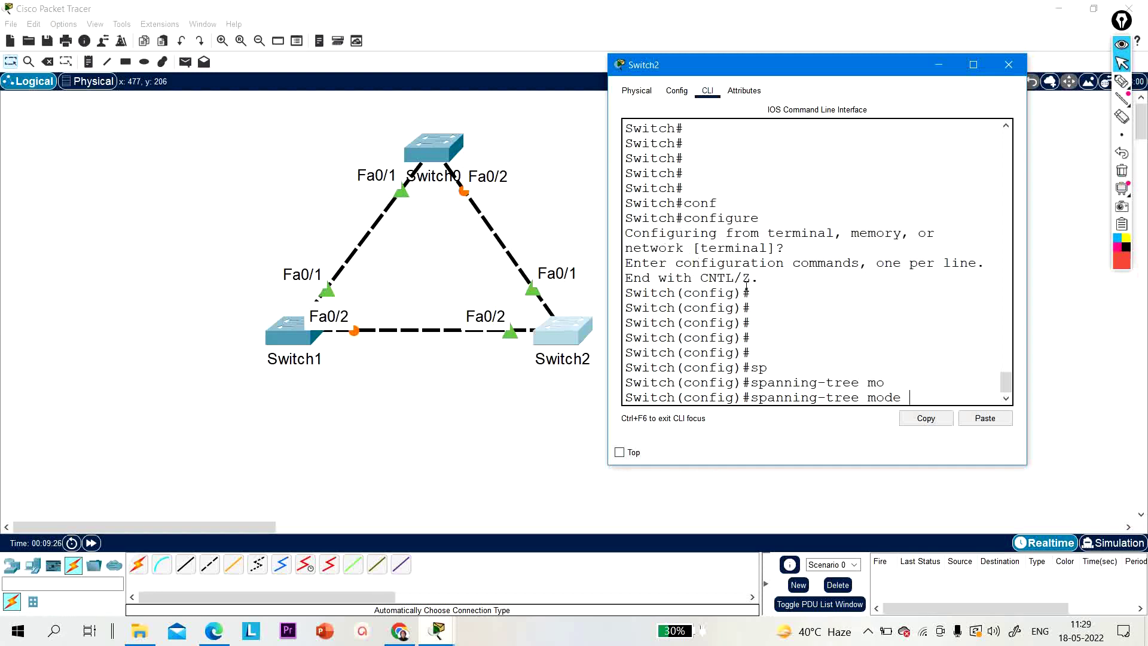
text(ra)
key(Tab)
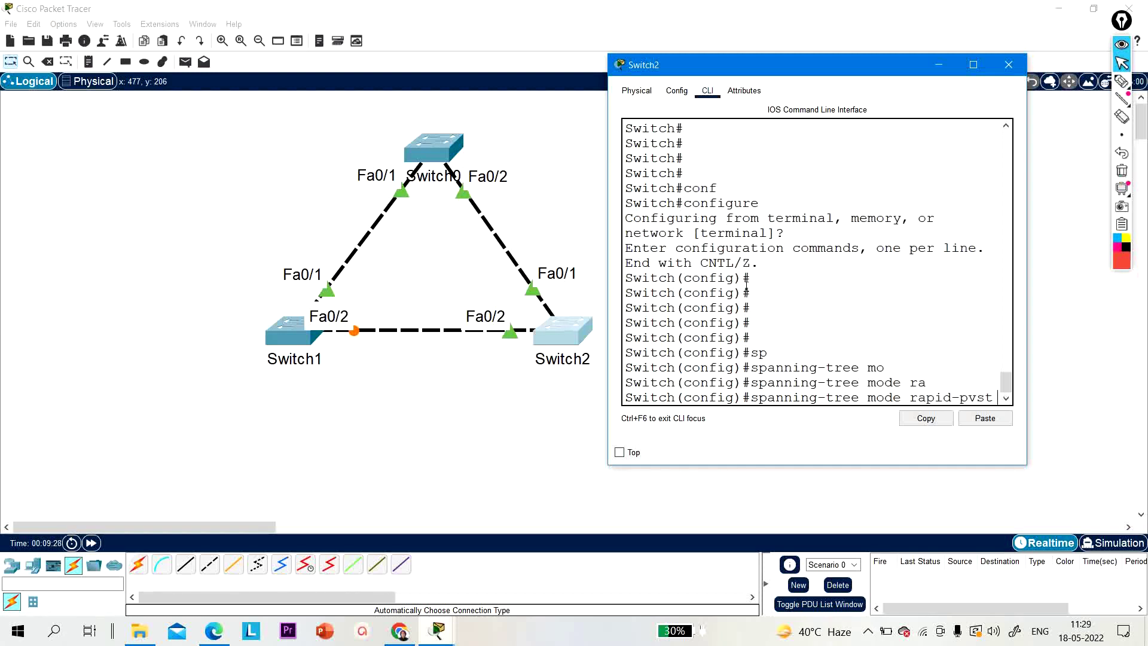
key(Return)
- Exit configuration mode and rerun 'show spanning-tree summary' on Switch2
key(Return)
key(Return)
key(Return)
key(Return)
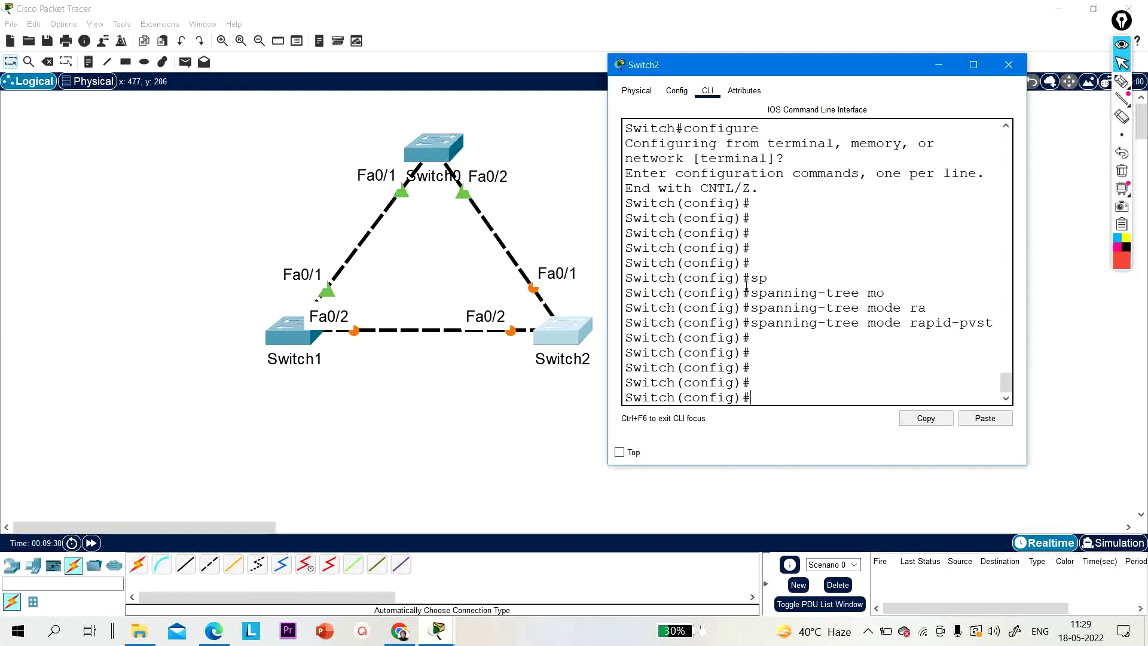
text(exi)
key(Return)
key(Return)
key(Return)
key(Return)
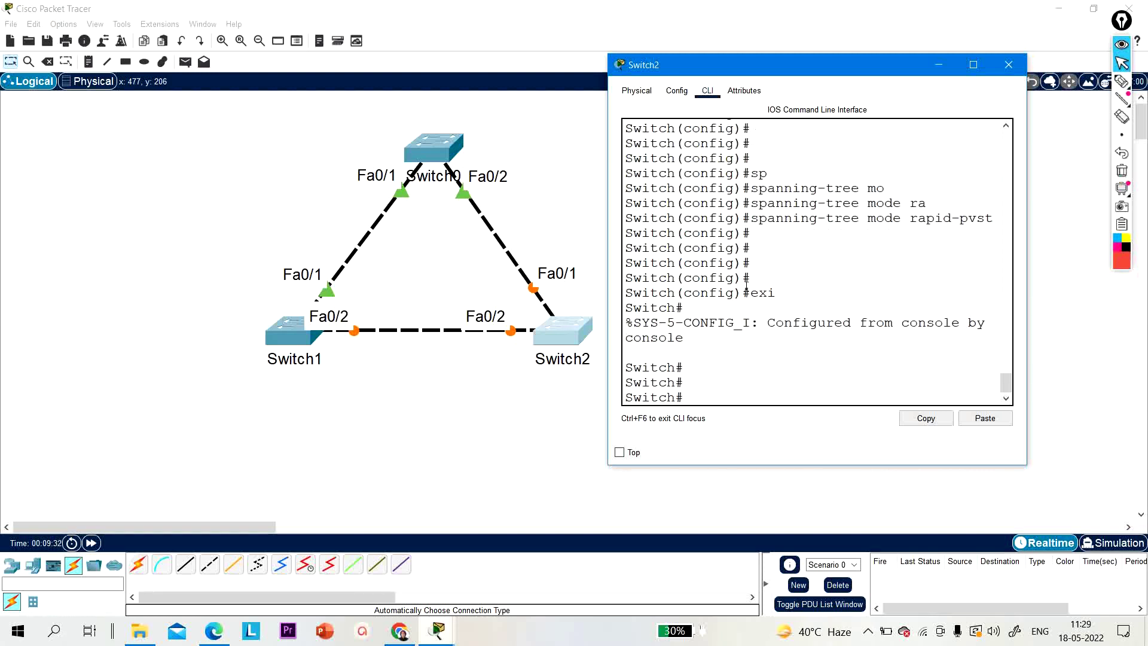
text(sh)
key(Tab)
text(sp)
key(Tab)
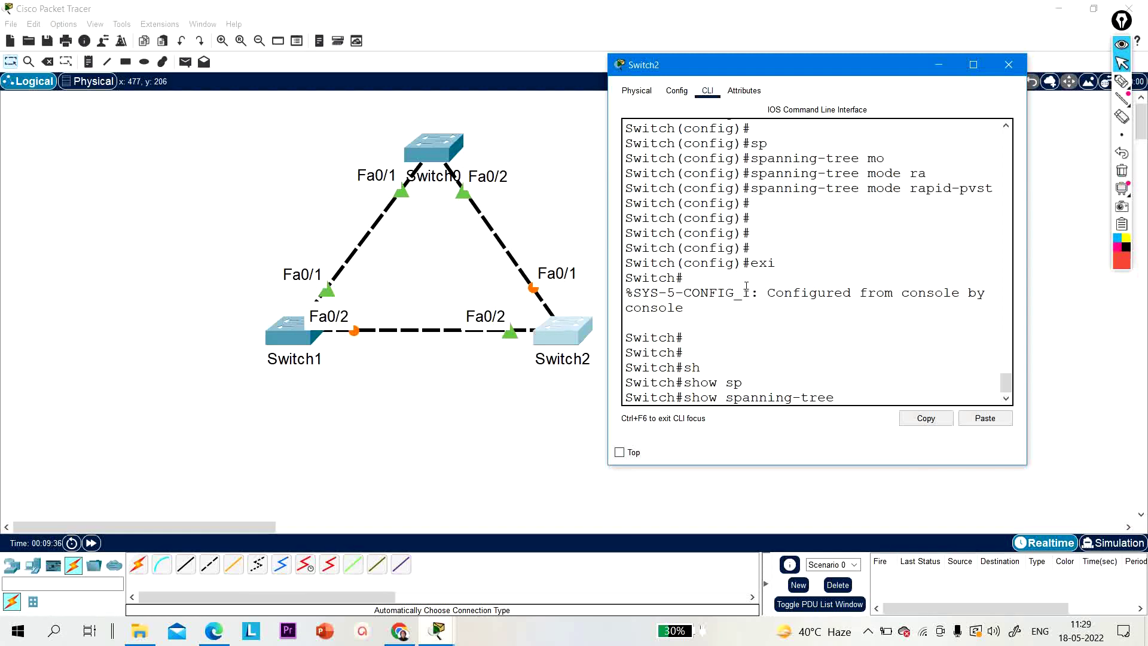
text(su)
key(Tab)
key(Return)
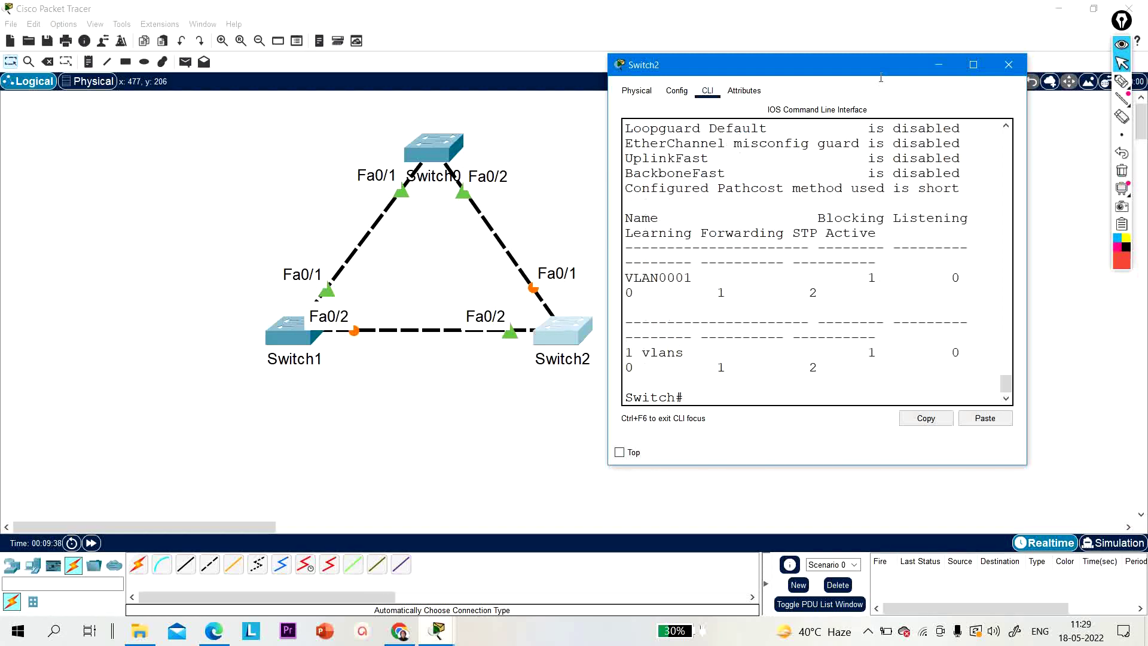
- Highlight 'Switch is in rapid-pvst mode' in the maximized Switch2 console, then minimize it
click(973, 65)
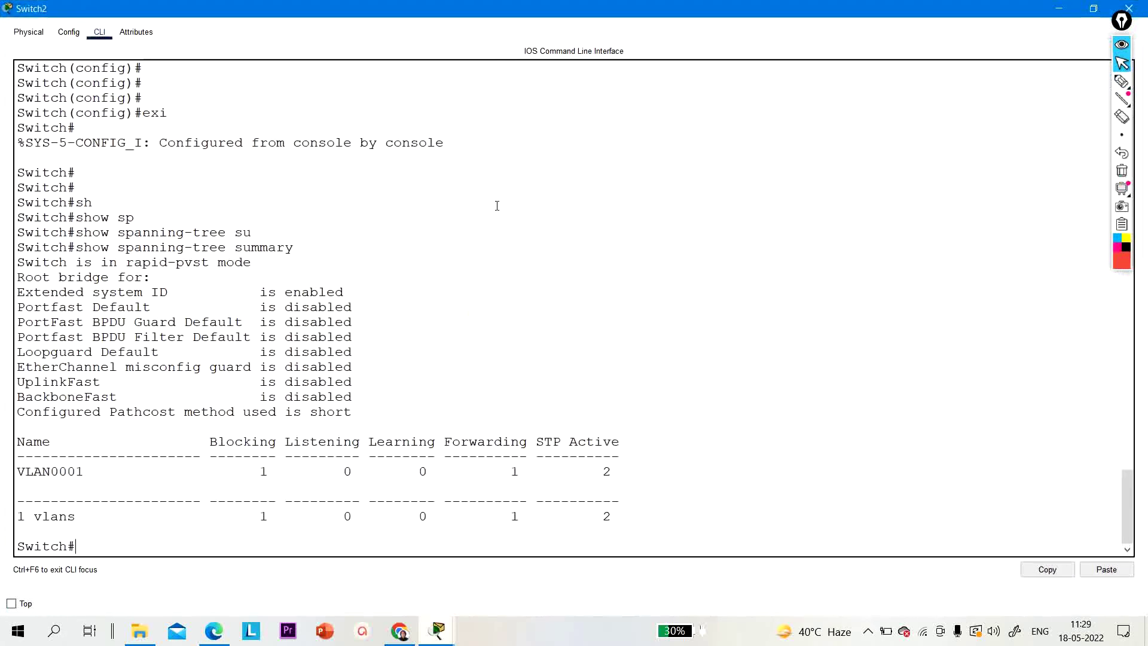
drag(268, 262, 16, 265)
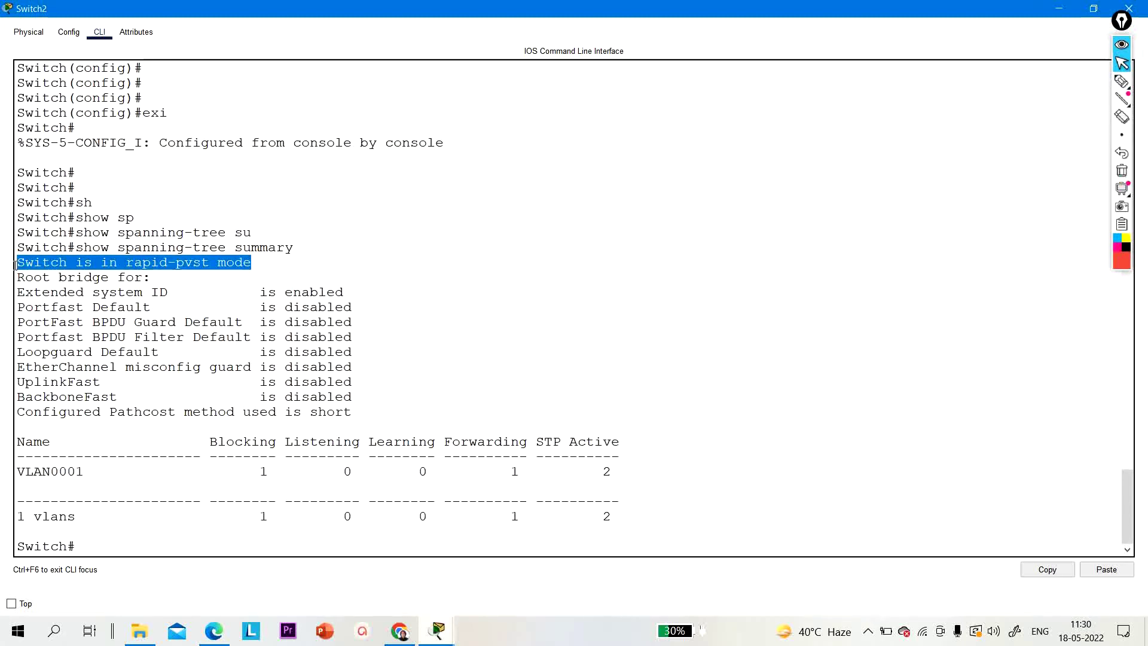
click(1064, 8)
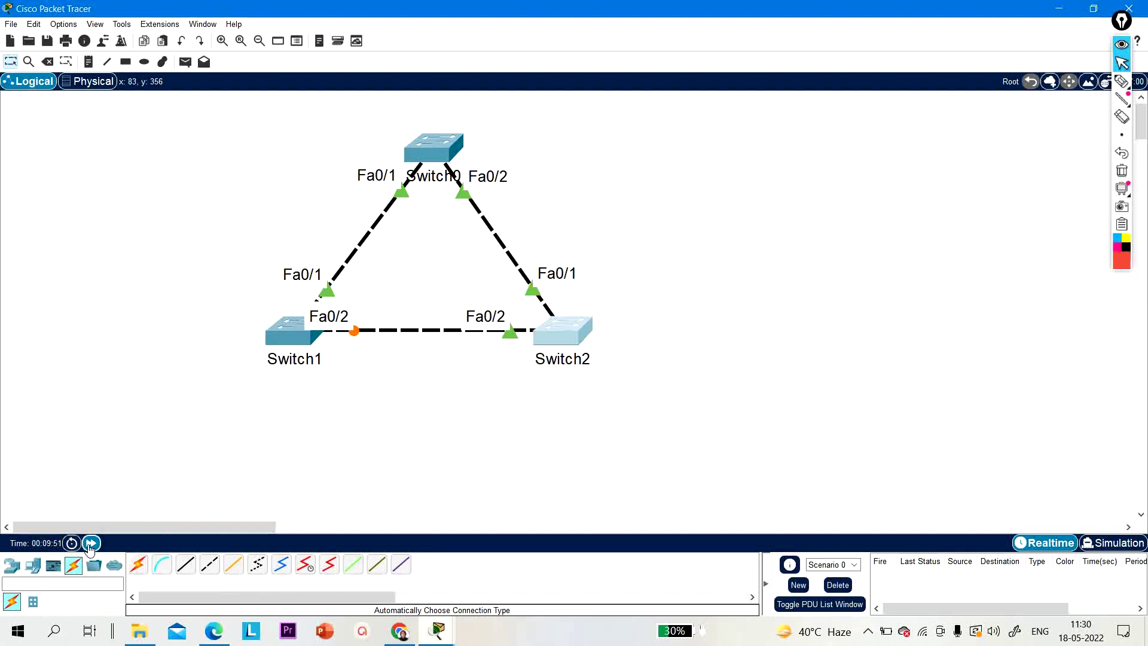
drag(375, 306, 366, 375)
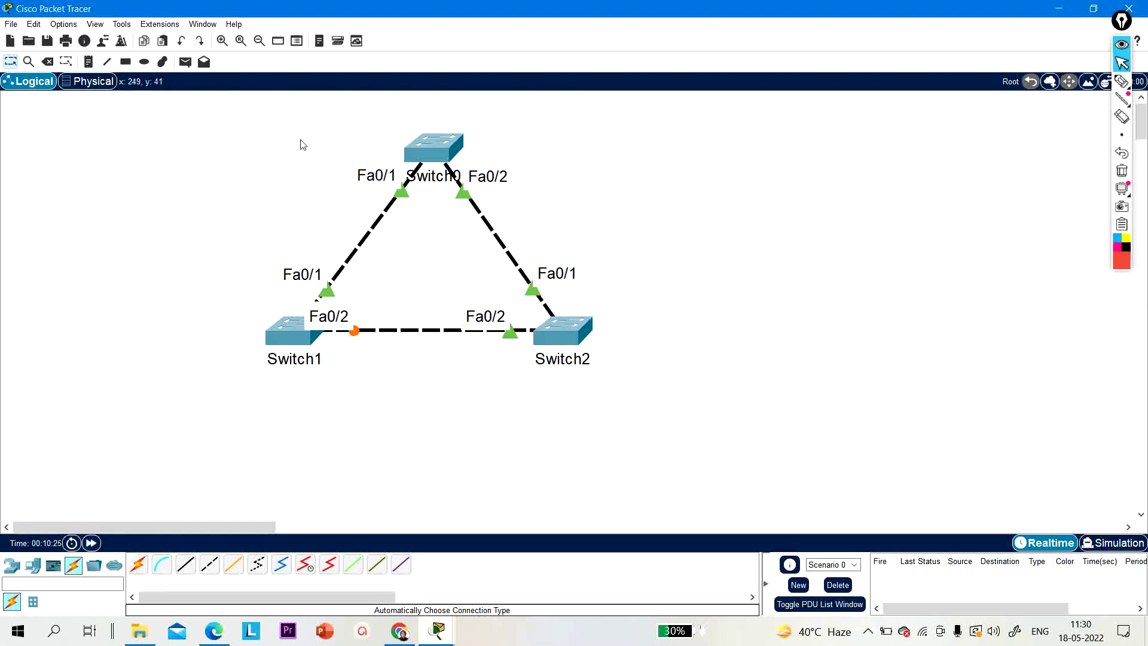
drag(322, 160, 559, 225)
mouse_move(576, 299)
mouse_down()
mouse_move(489, 267)
mouse_move(563, 302)
mouse_up()
drag(283, 240, 323, 262)
drag(456, 294, 492, 354)
drag(383, 291, 352, 357)
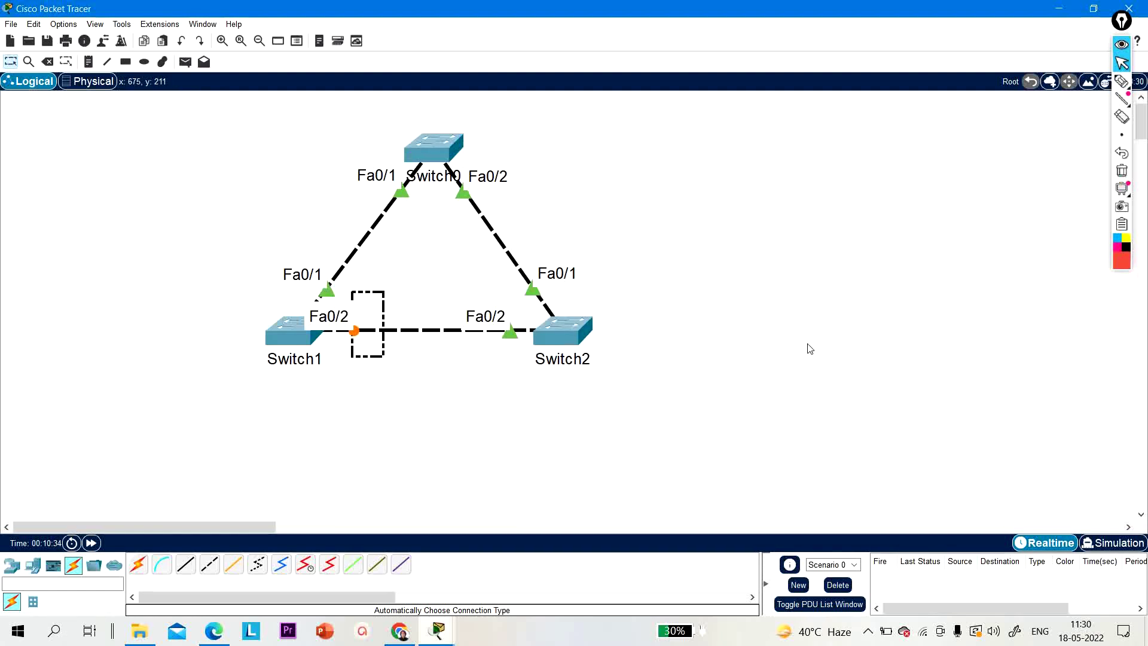